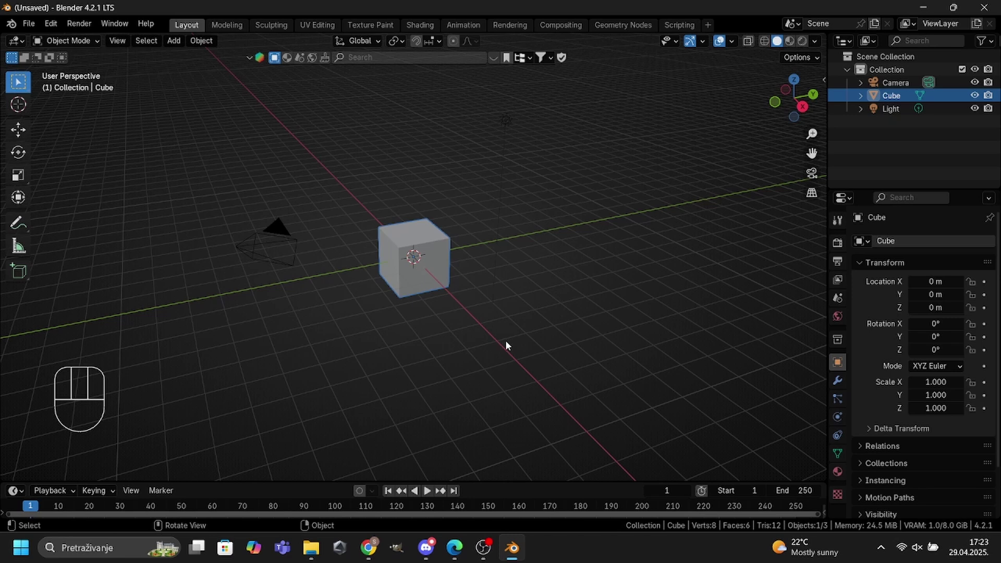
Step: Delete the default cube, camera and light from the scene
key("a")
key("x")
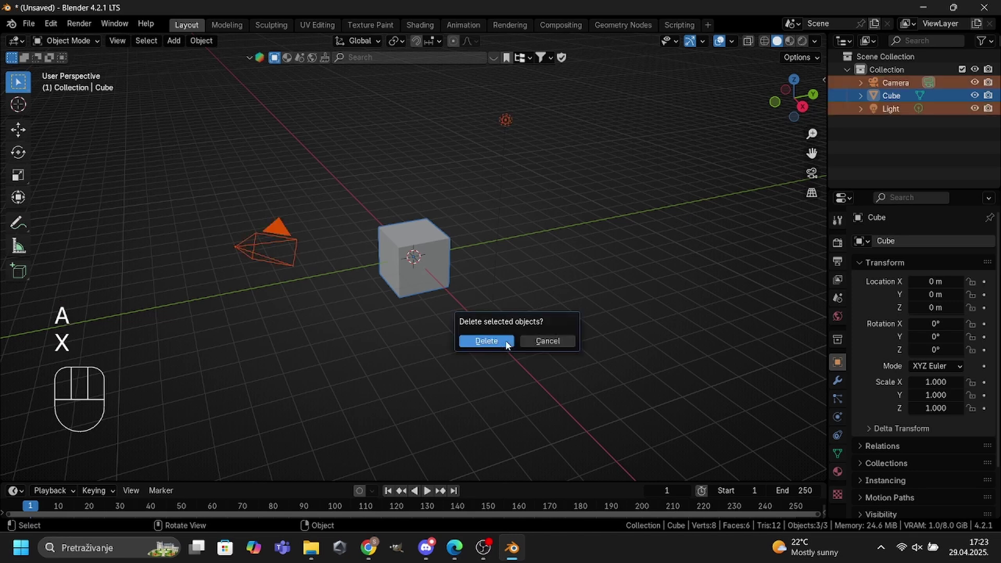
left_click(486, 340)
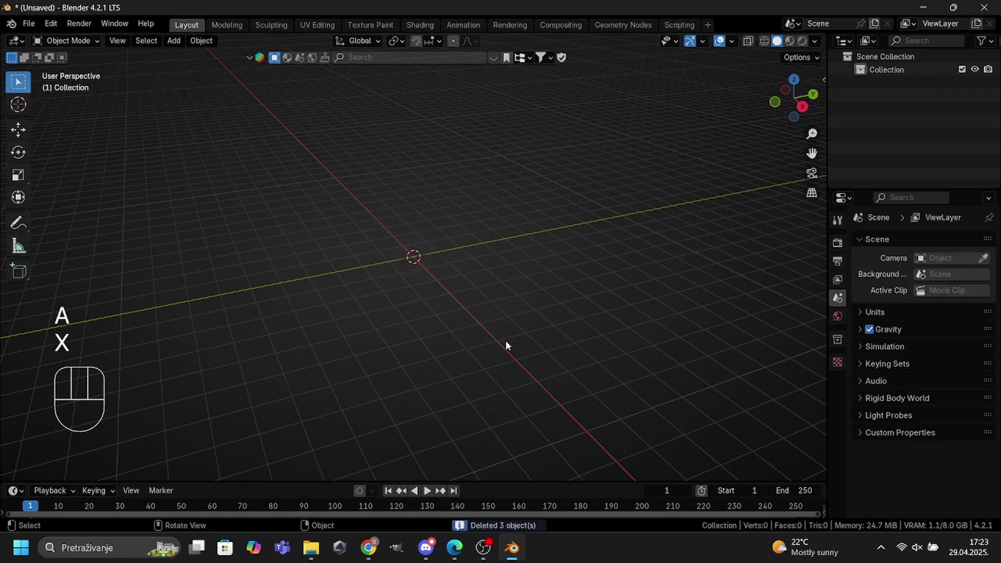
Step: Add a plane and scale it up to 32 on every axis as the ground
left_click(173, 41)
mouse_move(257, 53)
left_click(296, 54)
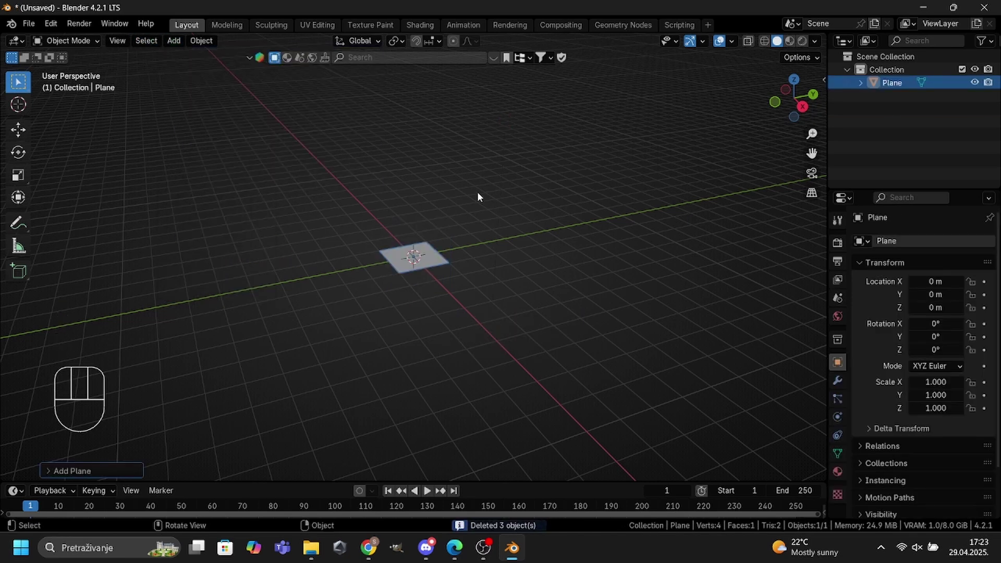
key("s")
key("2")
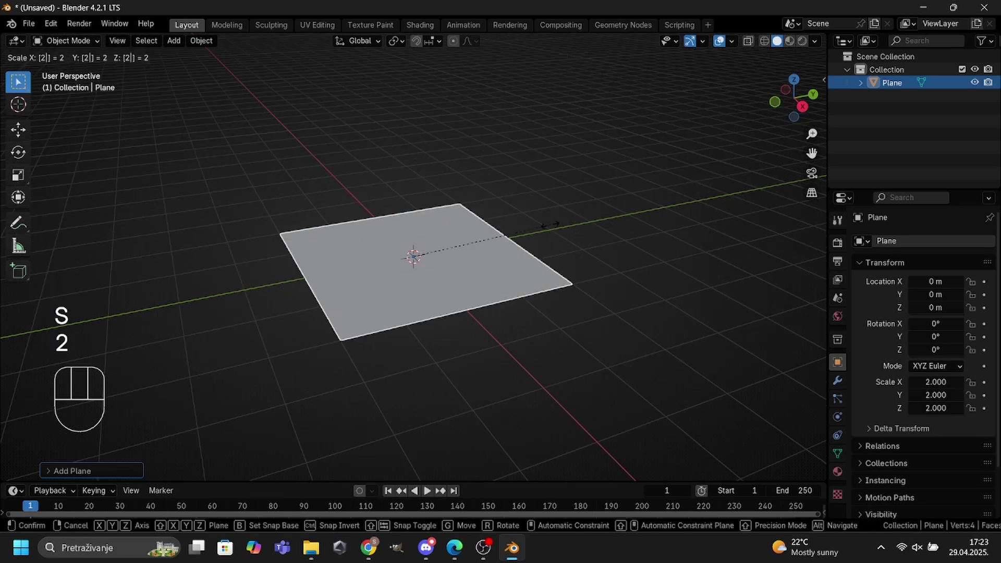
left_click(550, 225)
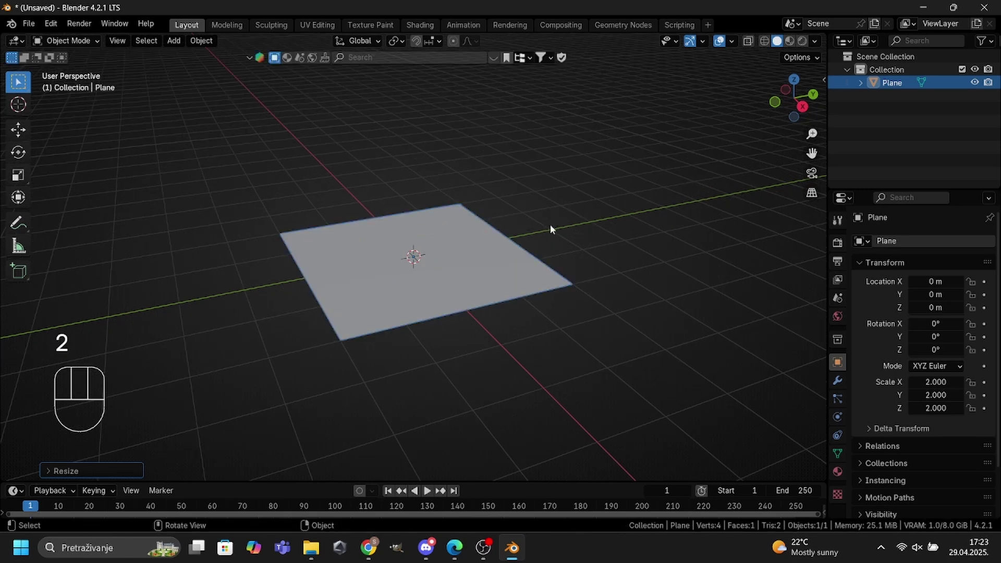
key("shift+r")
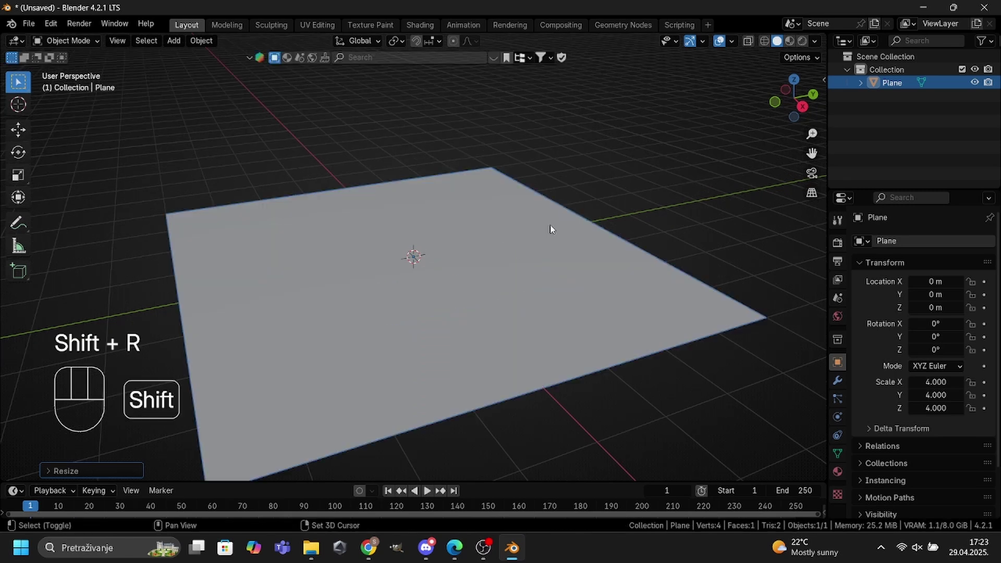
key("shift+r")
key("shift+r")
key("shift+r")
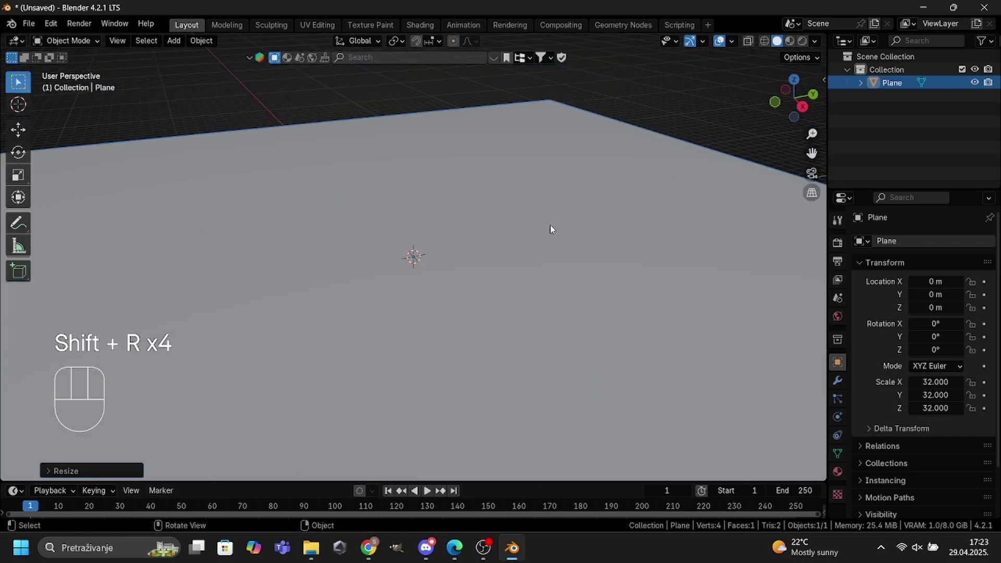
scroll(550, 225, "down", 8)
Step: Add a cube, scale it to 8 and raise it to Z 14.6 m
left_click(173, 40)
mouse_move(190, 55)
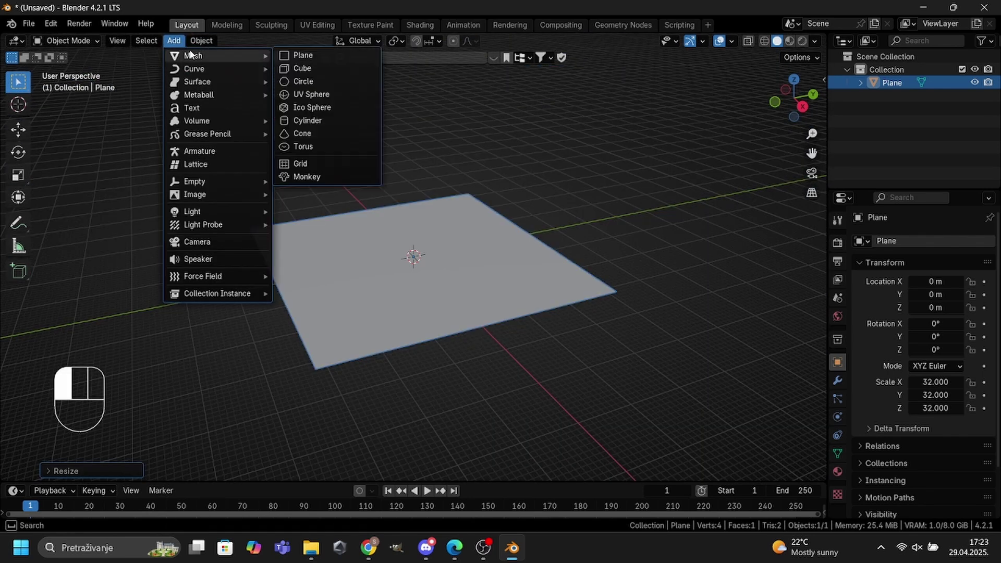
left_click(301, 67)
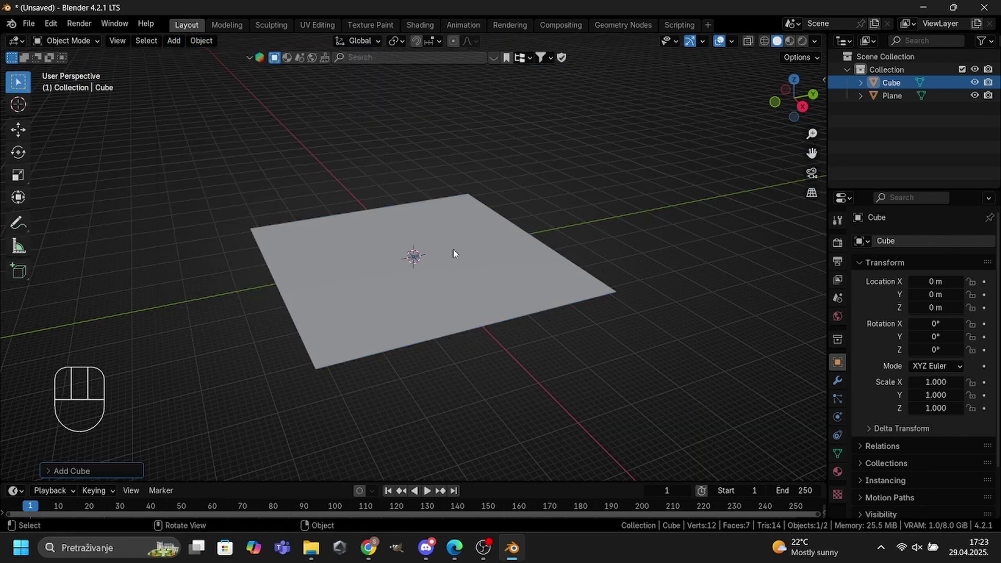
scroll(469, 244, "up", 5)
key("s")
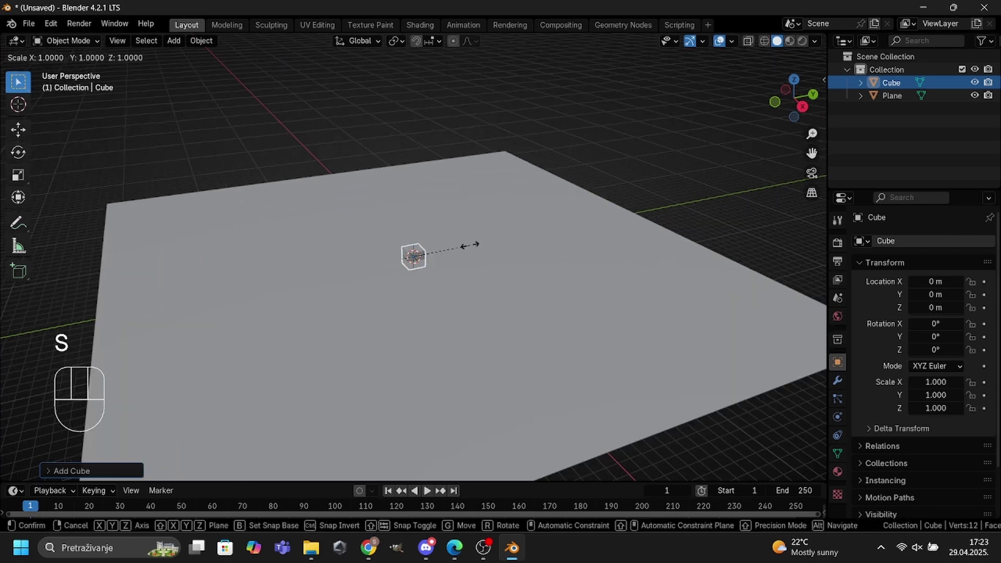
key("2")
left_click(470, 245)
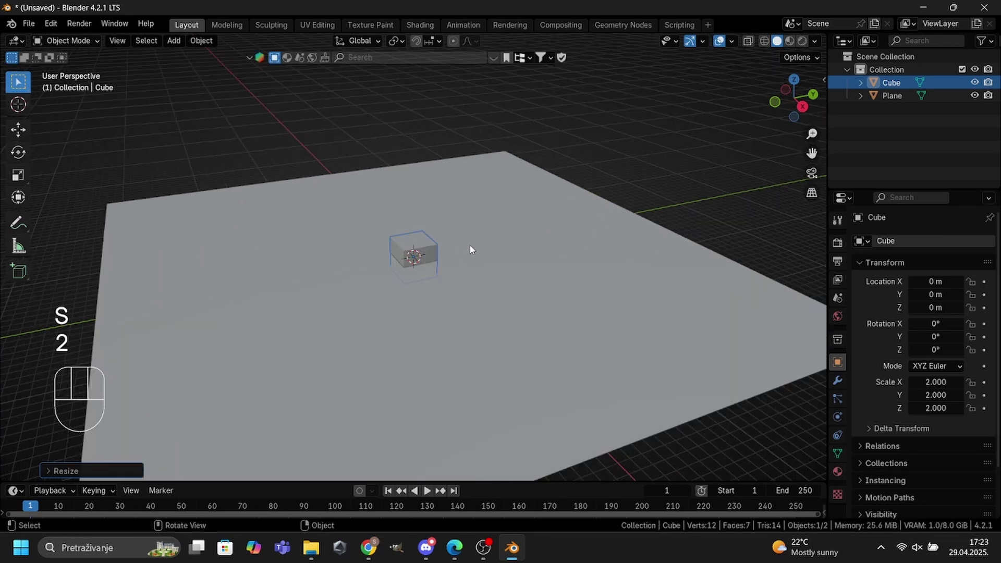
key("shift+r")
key("shift+r")
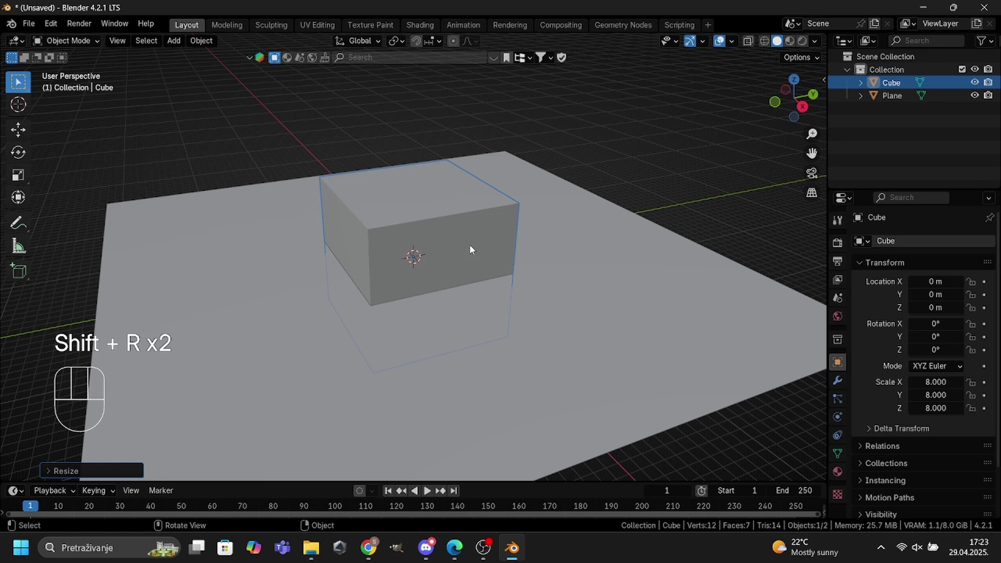
scroll(469, 244, "down", 4)
type("gz")
type("14")
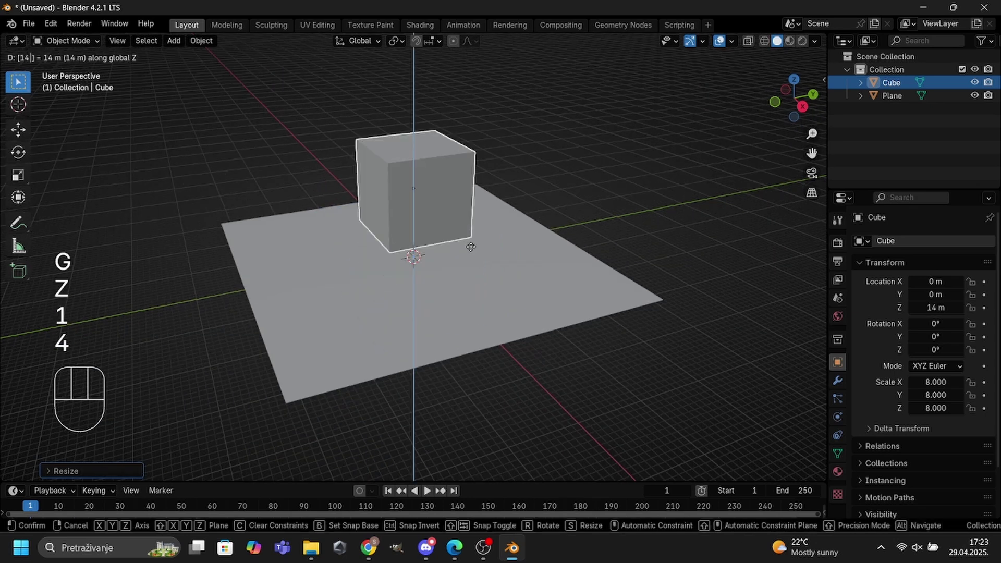
type(".6")
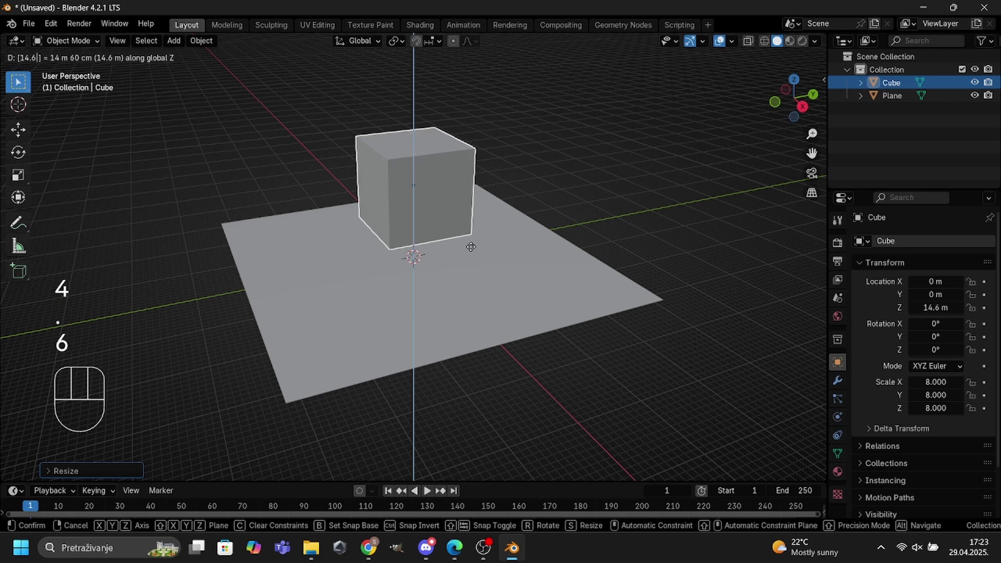
key("Return")
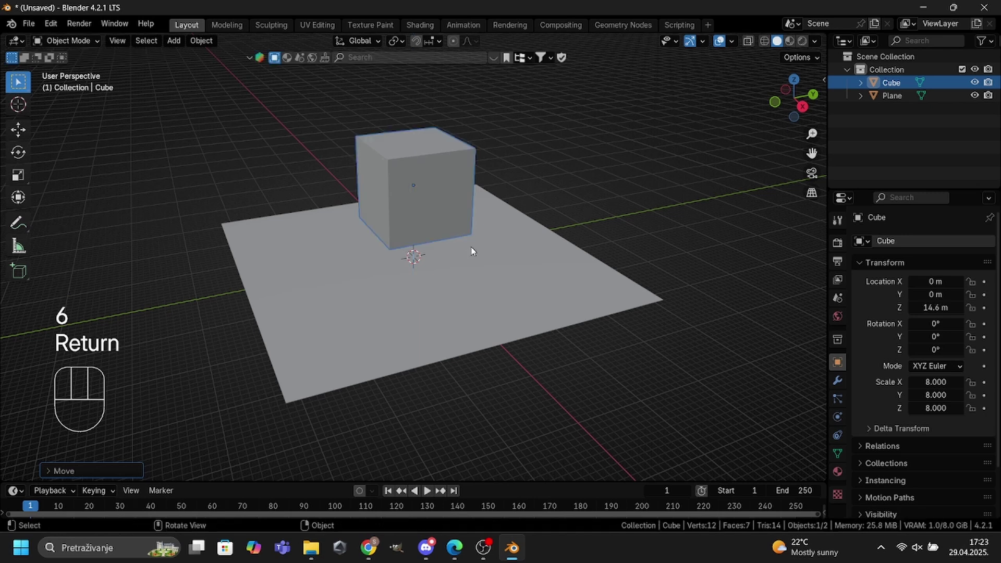
Step: Apply scale on both the cube and the plane so each reads 1.000
key("a")
key("ctrl+a")
left_click(628, 236)
Step: Enable Collision physics on the ground plane, then reselect the cube
left_click(532, 269)
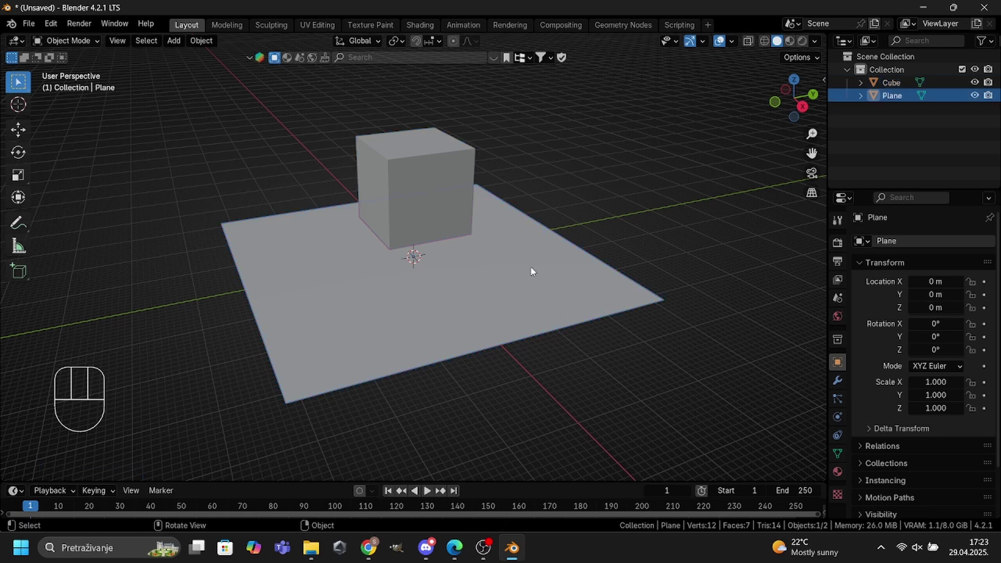
left_click(839, 415)
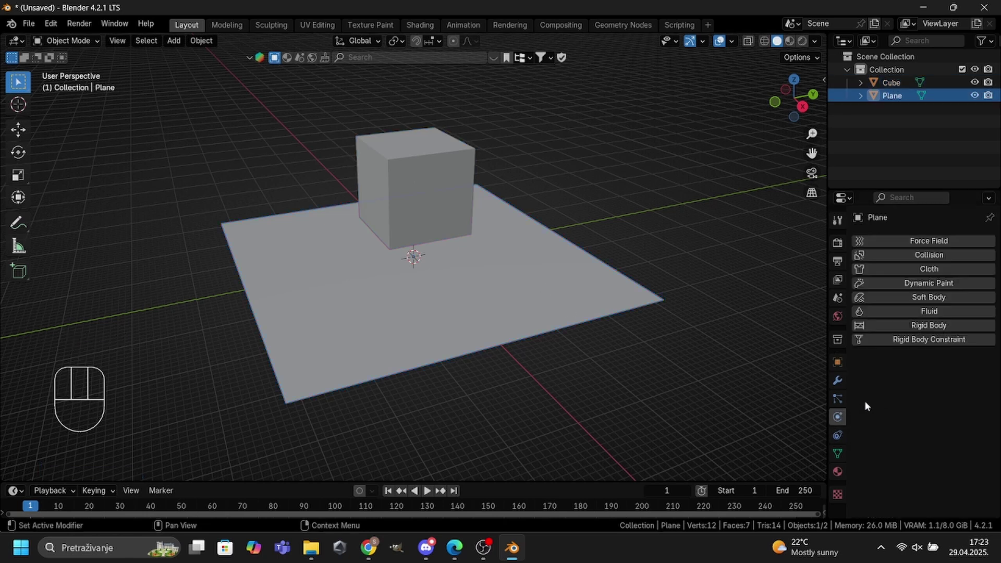
left_click(917, 255)
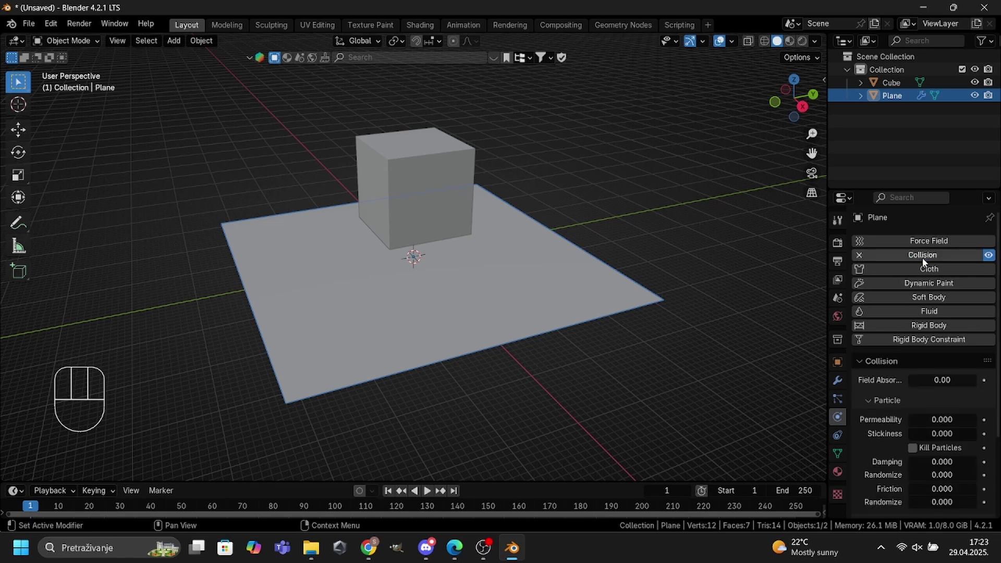
left_click(429, 170)
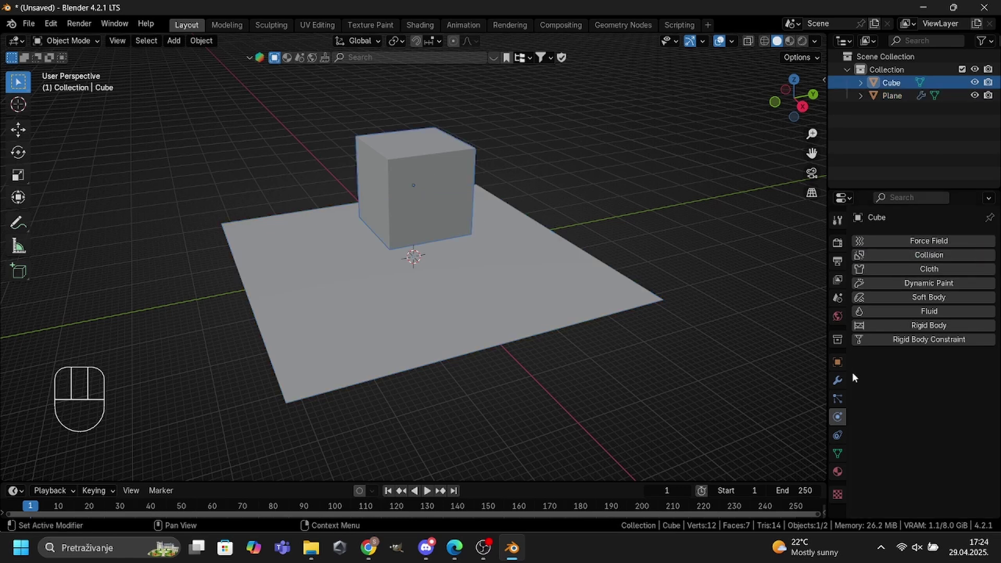
Step: Give the cube a Subdivision Surface modifier at viewport level 2 and shade it smooth
left_click(838, 381)
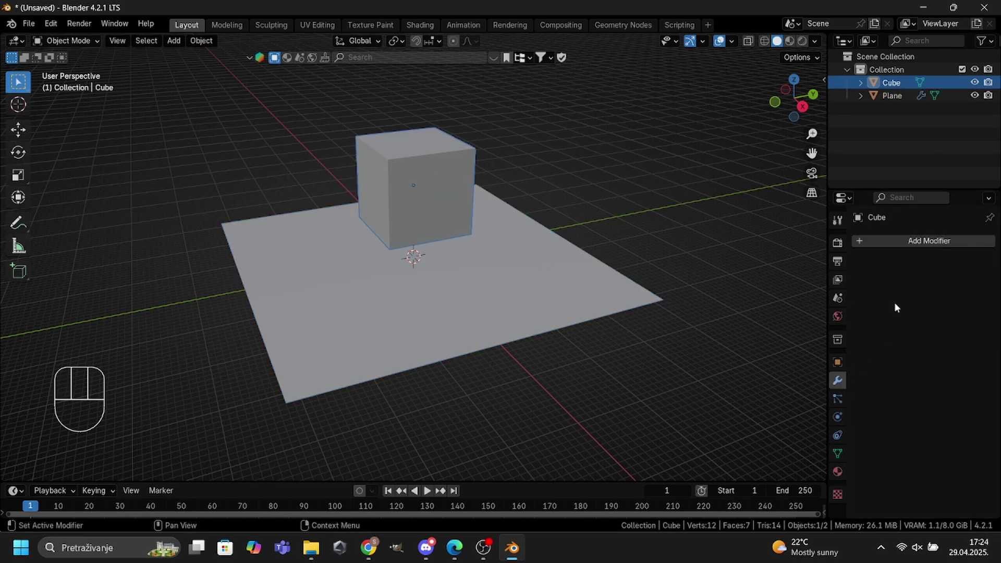
left_click(897, 241)
left_click(887, 254)
mouse_move(875, 241)
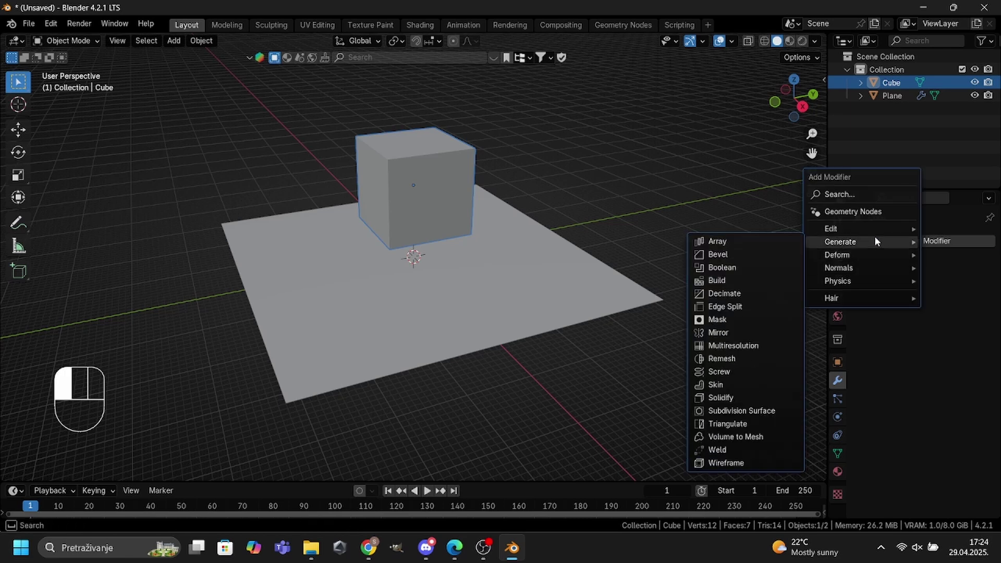
left_click(771, 412)
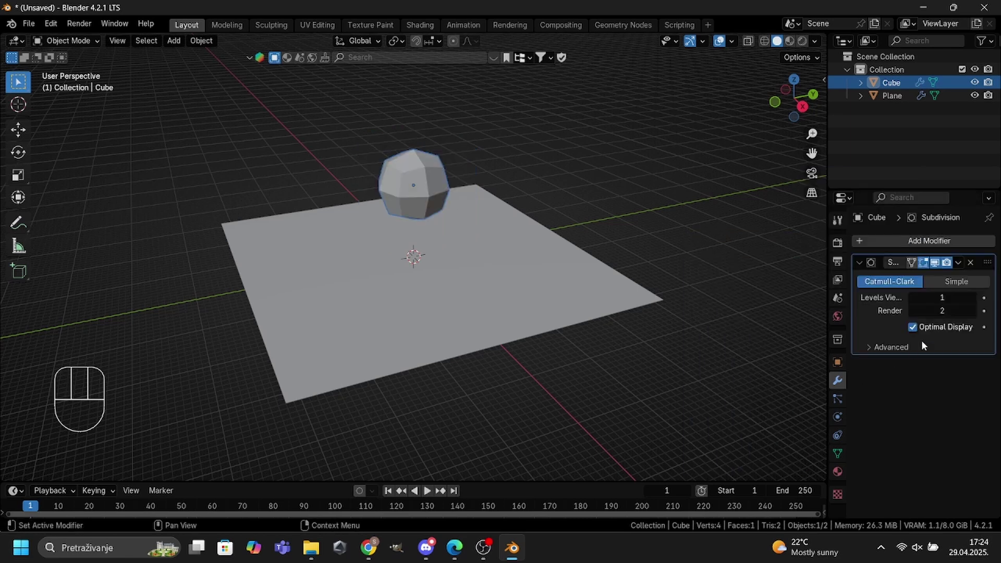
left_click(971, 297)
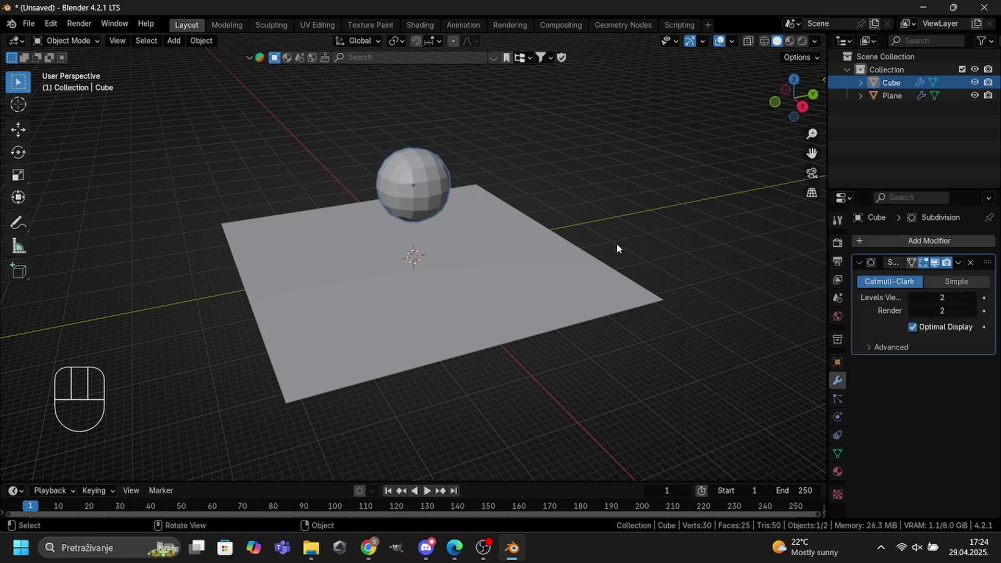
right_click(494, 165)
left_click(494, 166)
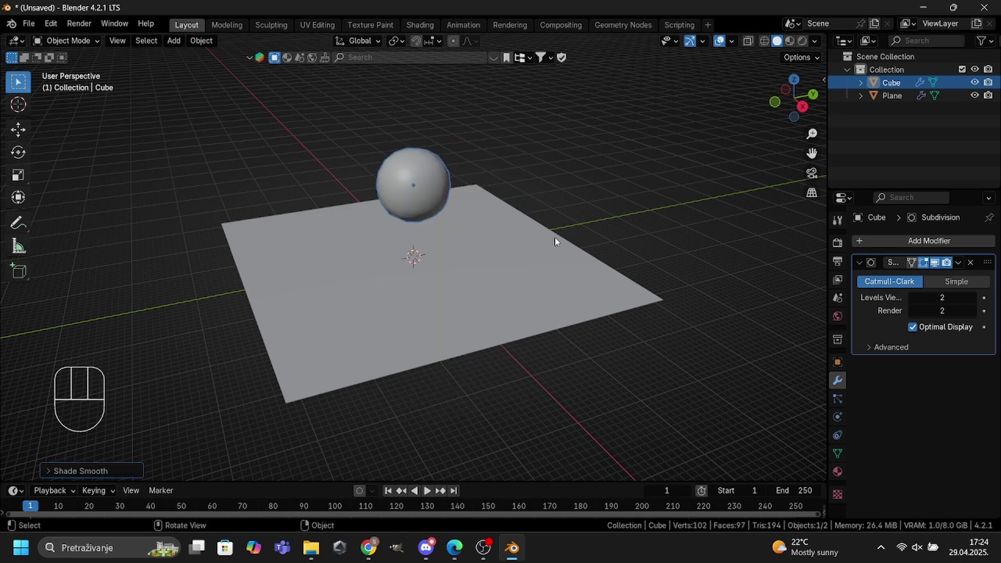
Step: In Edit Mode, add a centred edge loop around the cube
key("Tab")
middle_click_drag(550, 243, 469, 219)
key("ctrl+r")
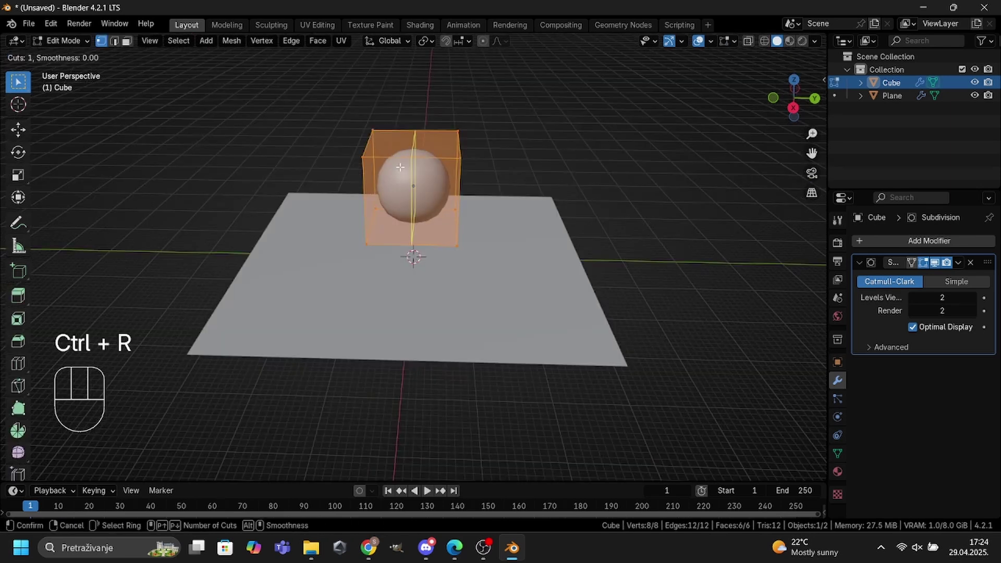
left_click(400, 166)
right_click(417, 172)
Step: Flatten the whole cube along Y to a scale of 0.3444
key("a")
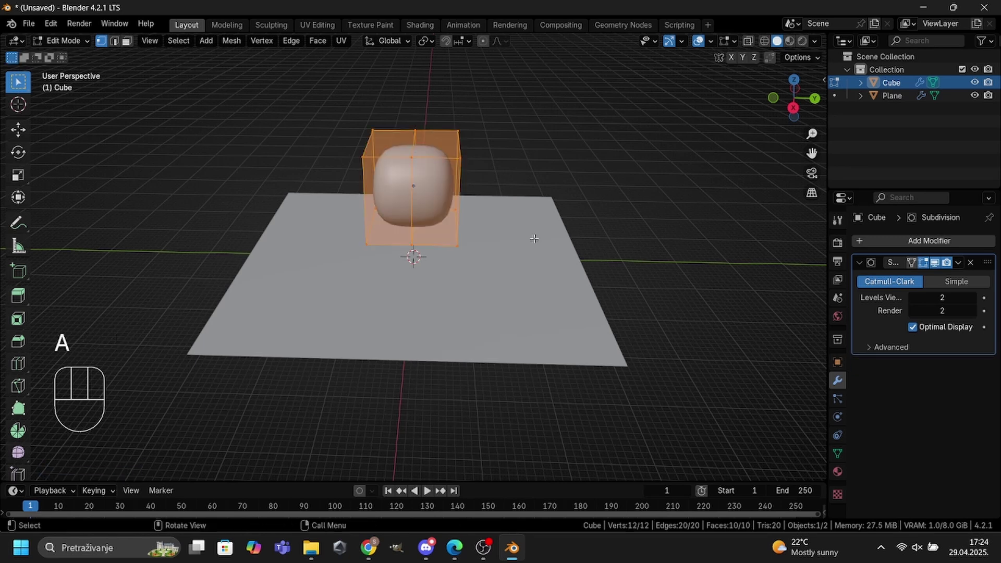
key("s")
key("y")
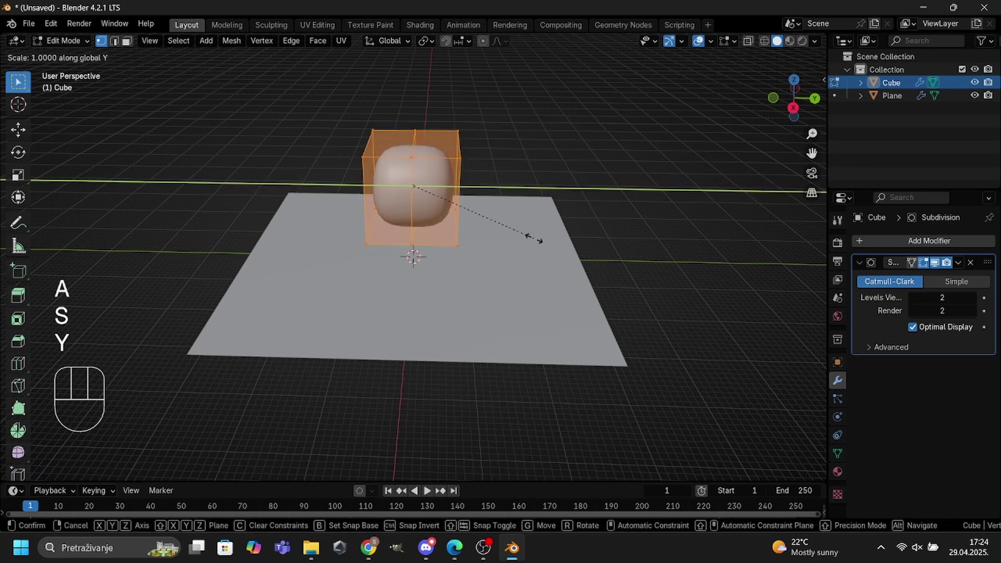
type("0.29")
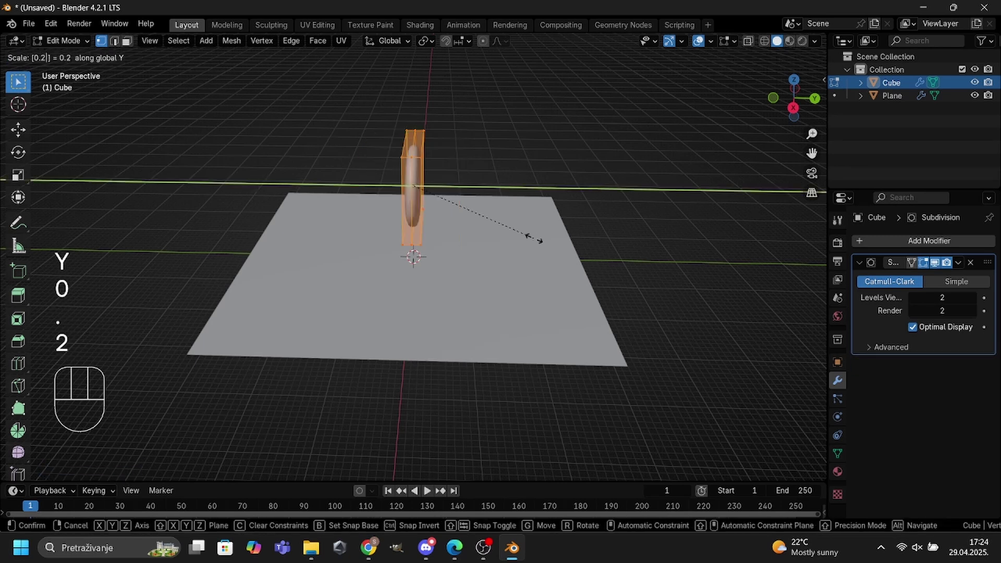
type("53")
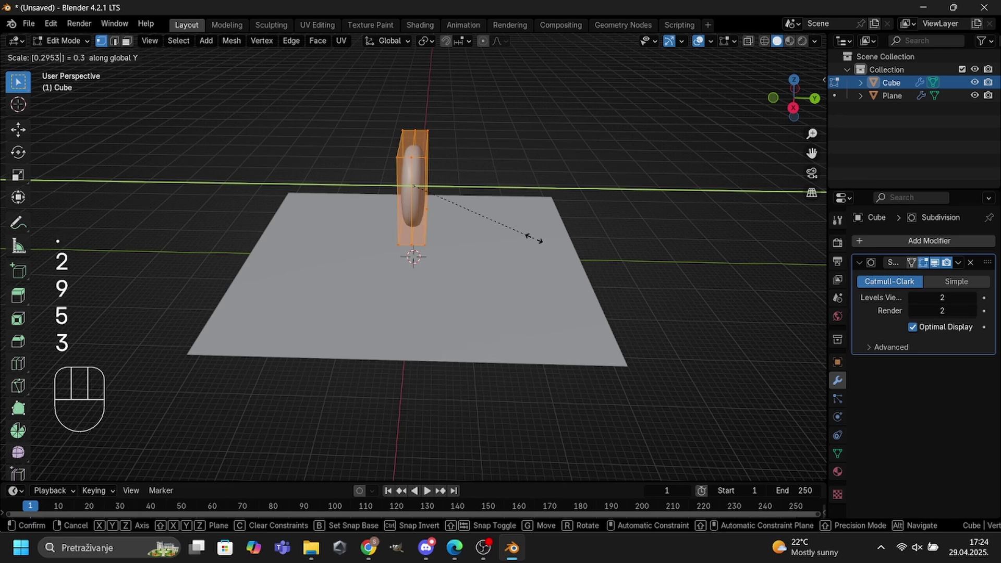
key("Return")
middle_click_drag(534, 238, 482, 224)
type("sy")
type("0.3444")
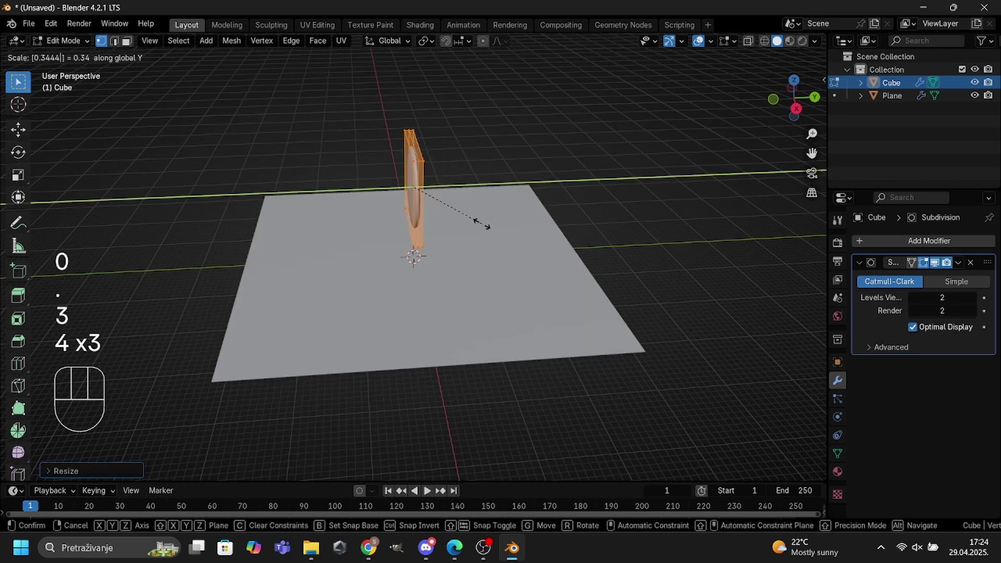
key("Return")
middle_click_drag(482, 224, 438, 213)
key("ctrl+r")
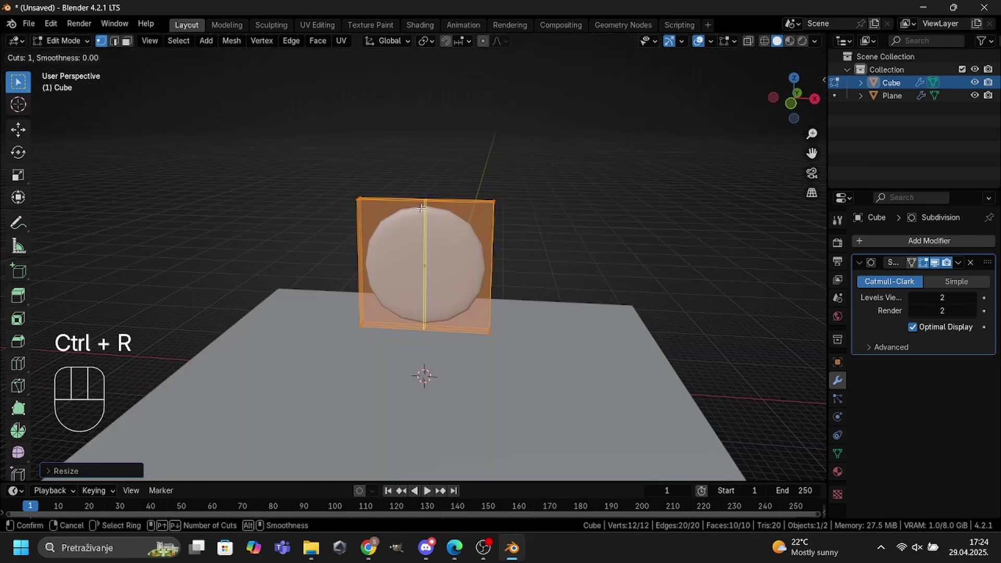
Step: Cut four evenly spaced vertical edge loops across the slab
scroll(422, 208, "up", 1)
scroll(421, 208, "up", 2)
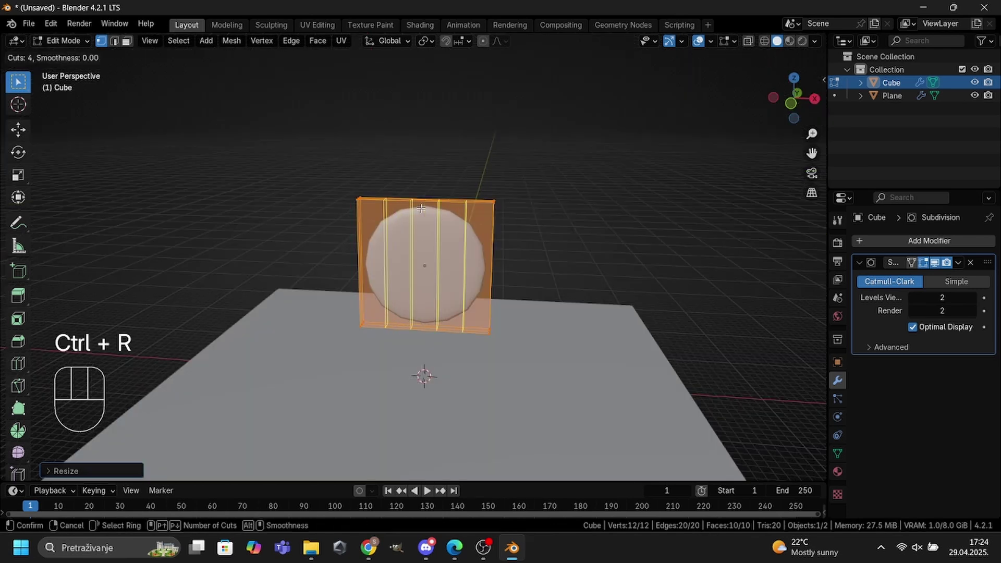
left_click(421, 208)
left_click(415, 330)
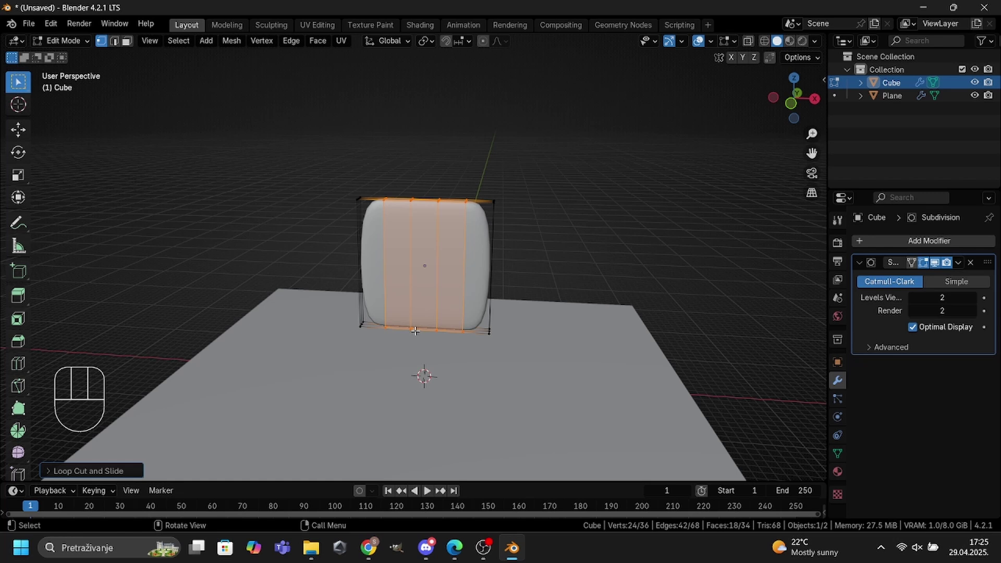
Step: Cut three evenly spaced horizontal edge loops across the slab
middle_click_drag(629, 277, 560, 291)
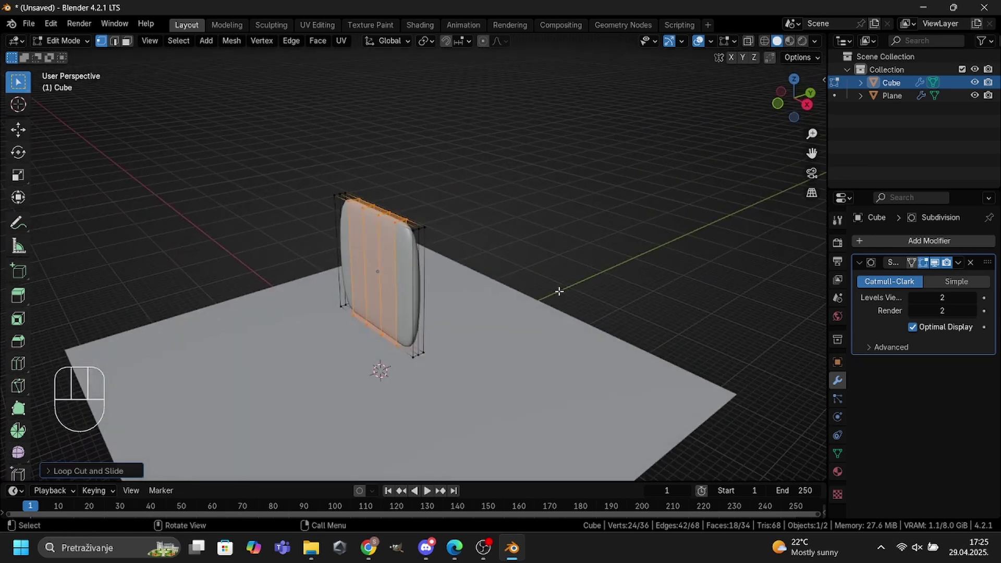
key("ctrl+r")
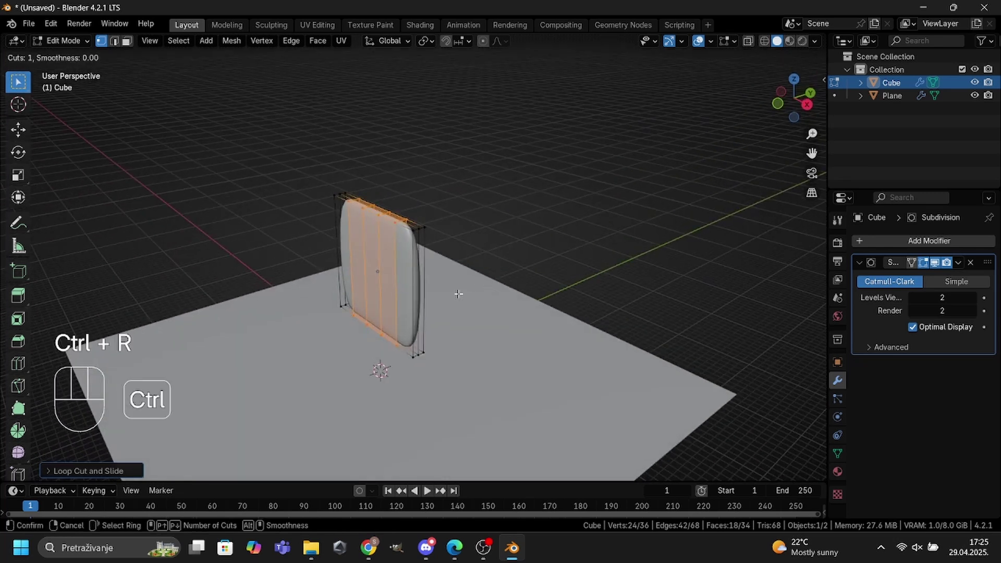
scroll(425, 305, "up", 2)
left_click(380, 368)
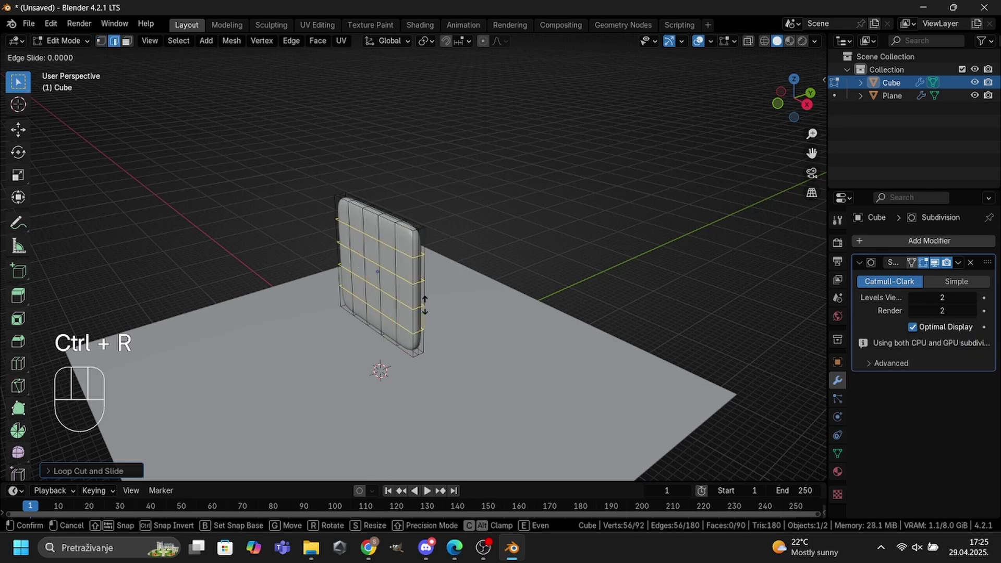
right_click(380, 369)
middle_click_drag(379, 369, 538, 295)
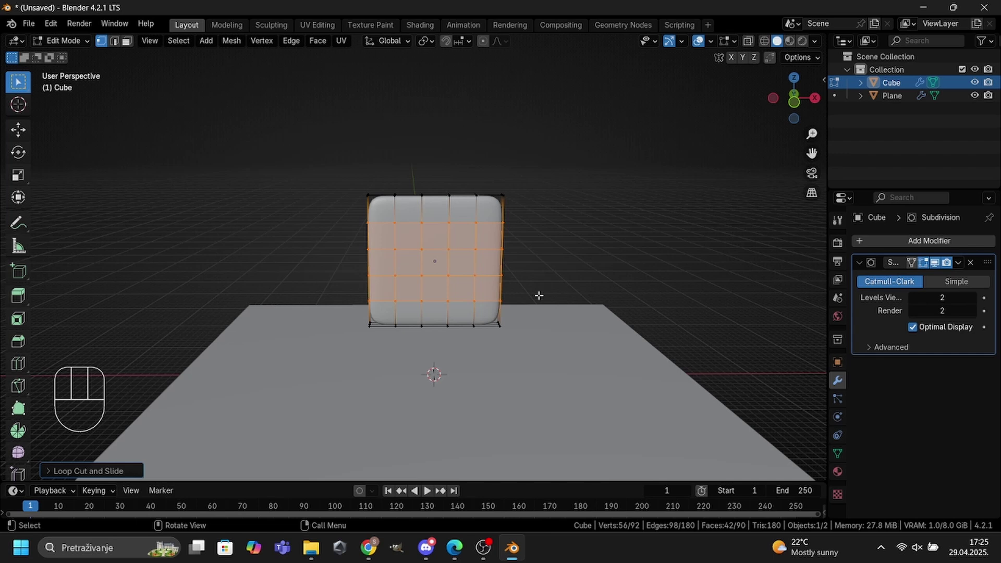
Step: Bevel the slab's side edge loop with 2 segments at a 0.137 m offset
key("2")
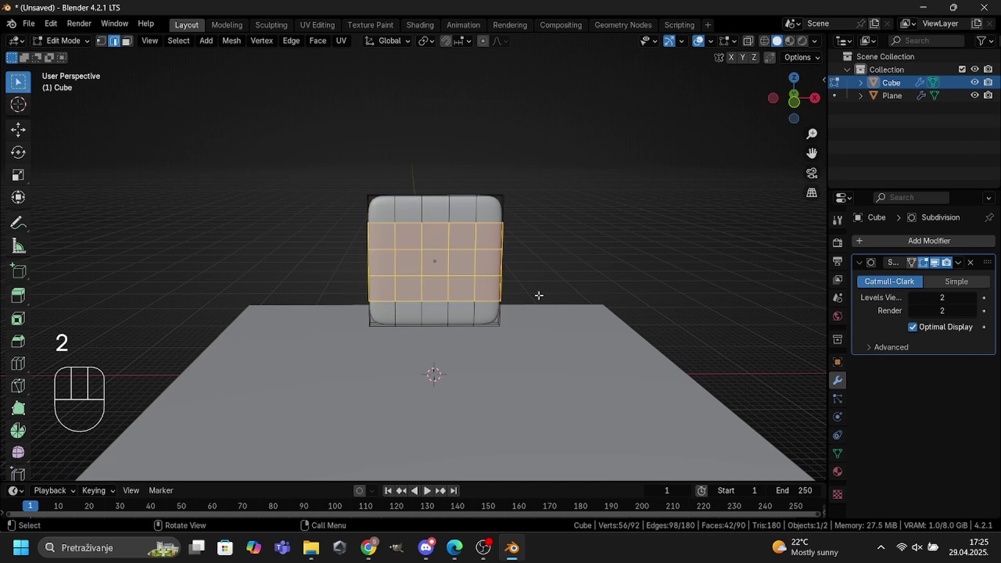
middle_click_drag(538, 295, 398, 286)
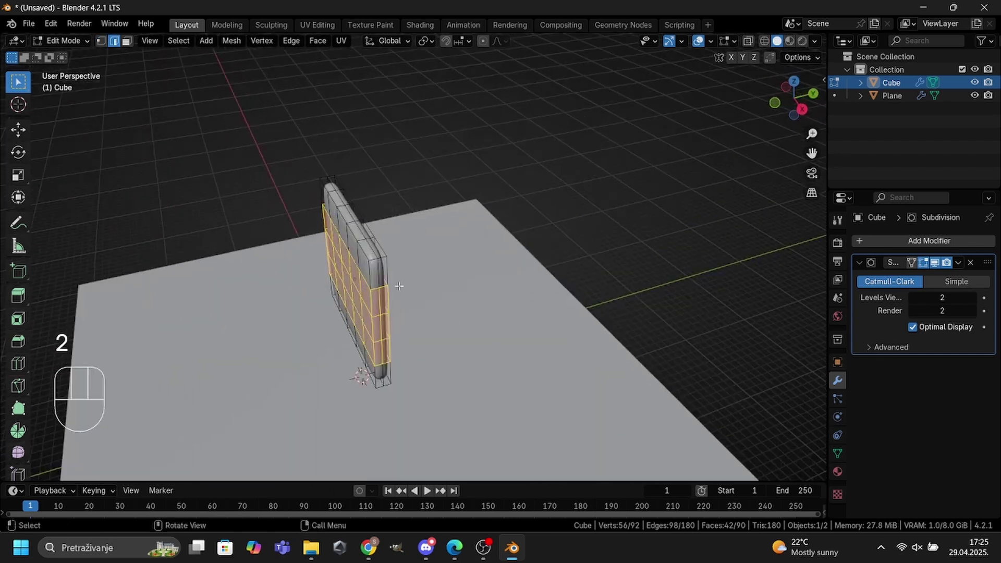
left_click(374, 268, "alt")
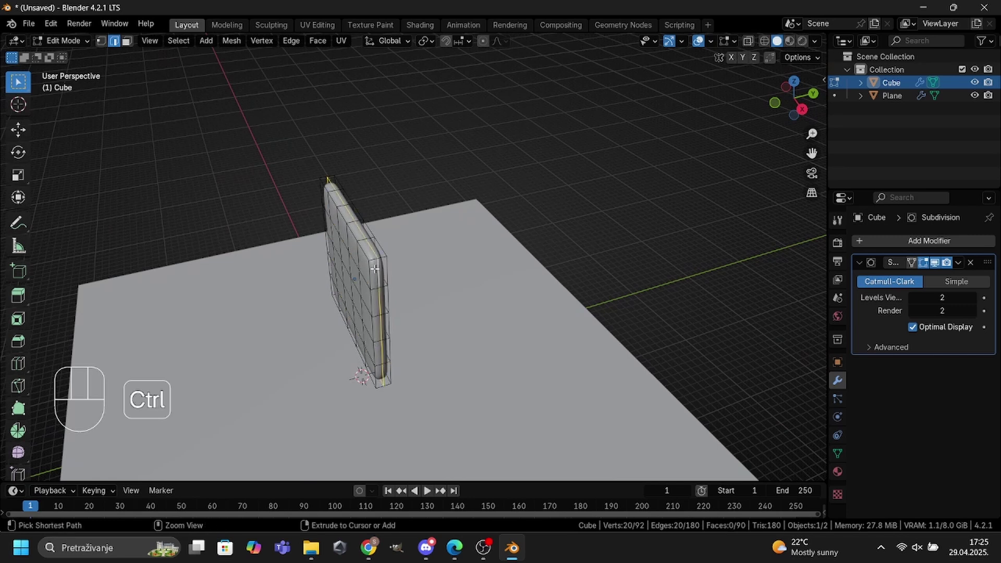
key("ctrl+b")
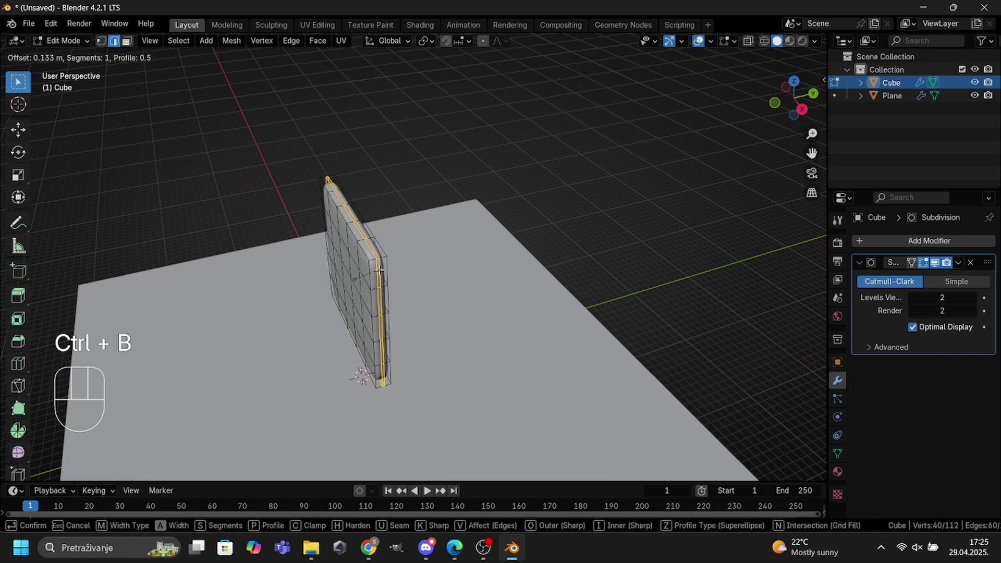
scroll(384, 271, "up", 1)
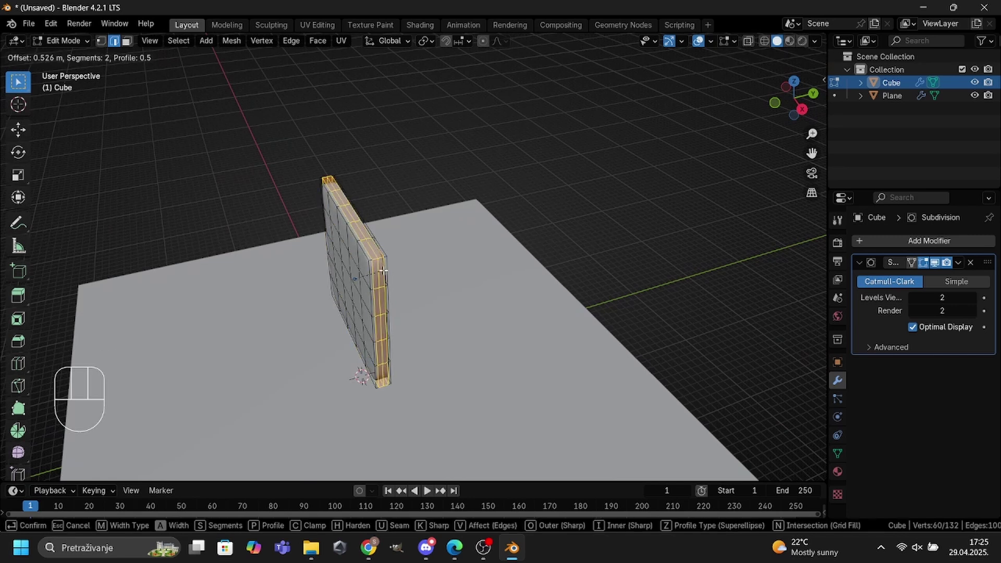
type("0.137")
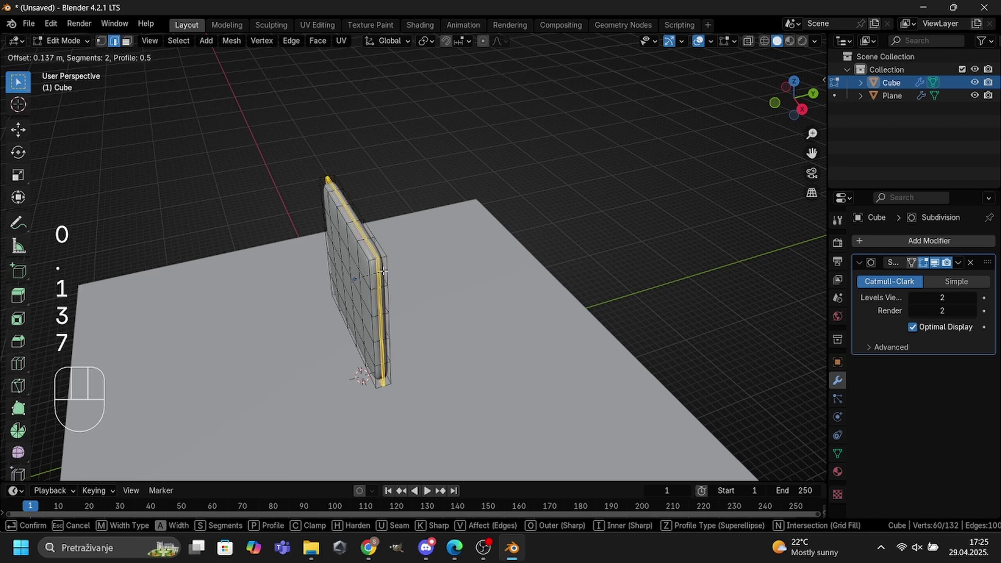
key("Return")
Step: Scale the beveled loop down slightly to 0.9552
scroll(401, 274, "up", 2)
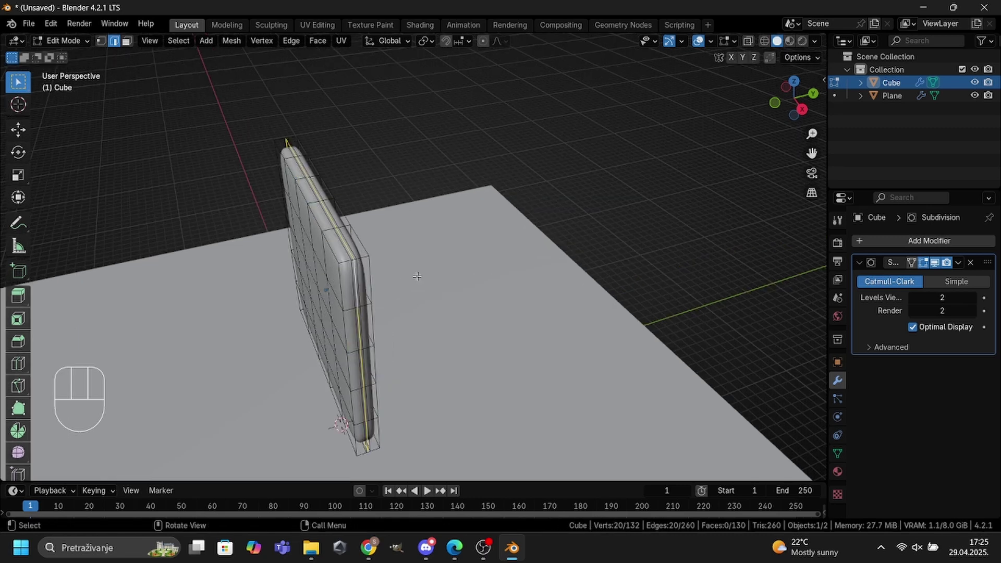
type("s")
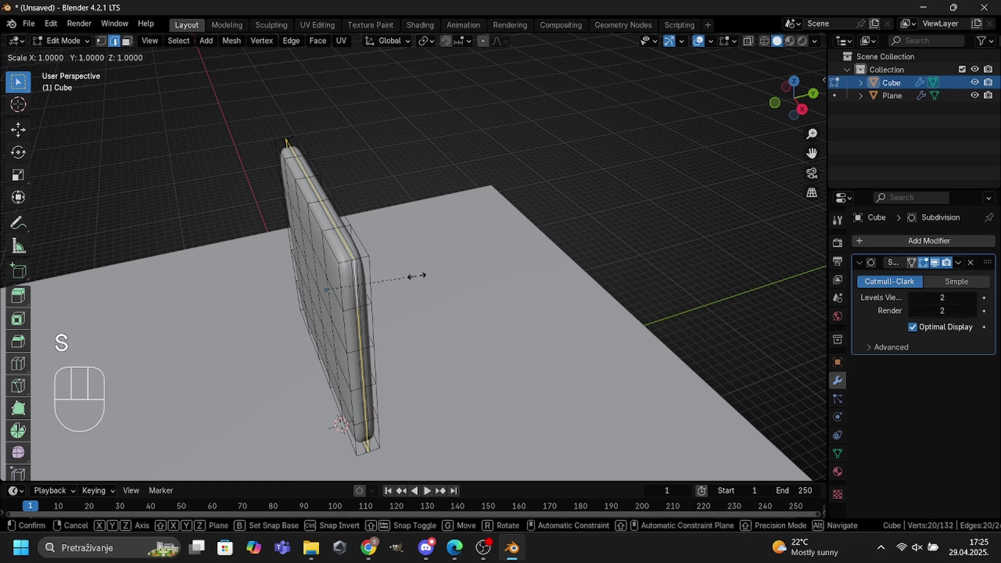
type("0.9552")
key("Return")
Step: In X-ray front view, box-select the slab's top two rows of vertices
key("alt+z")
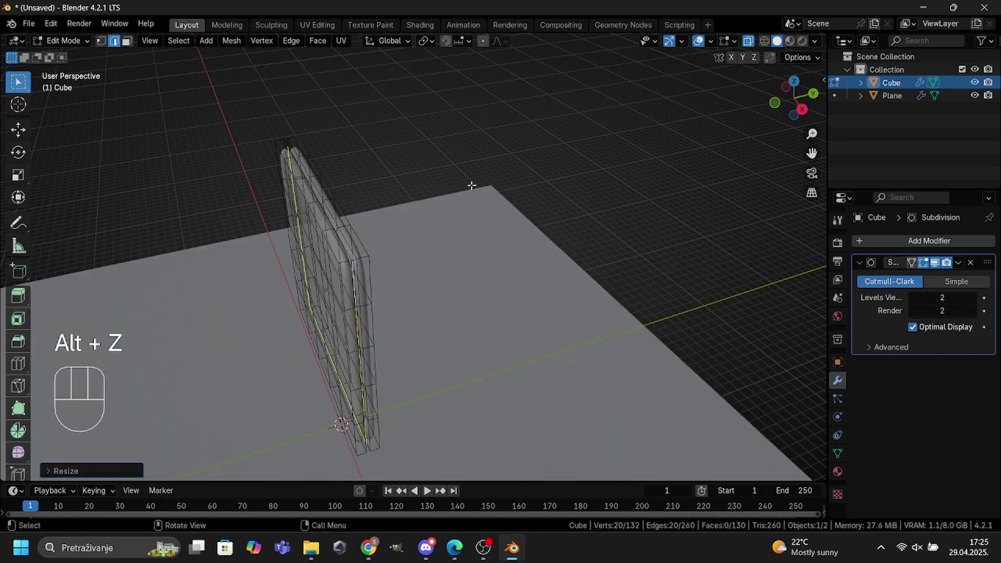
middle_click_drag(471, 252, 504, 246)
left_click(779, 107)
key("1")
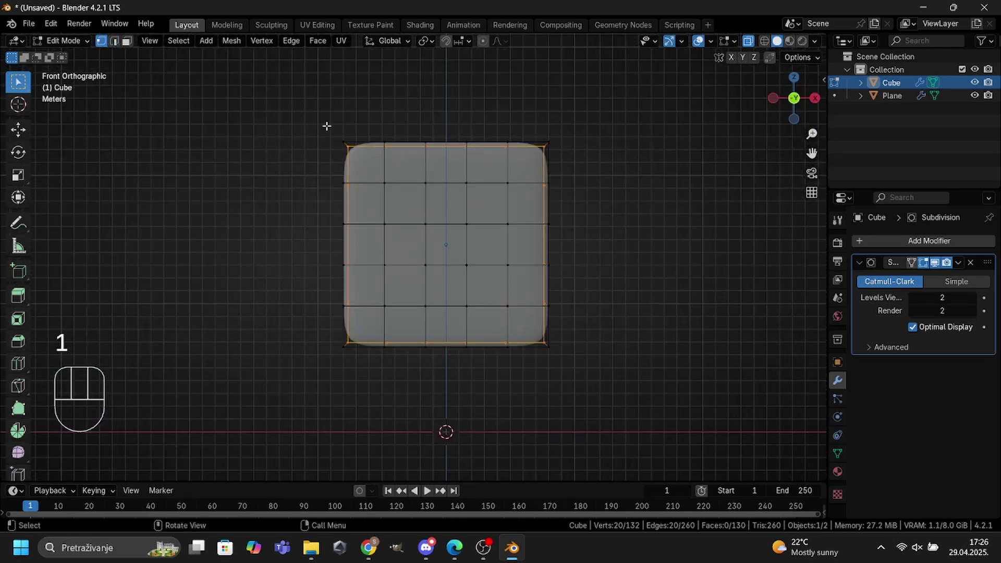
left_click_drag(315, 118, 558, 237)
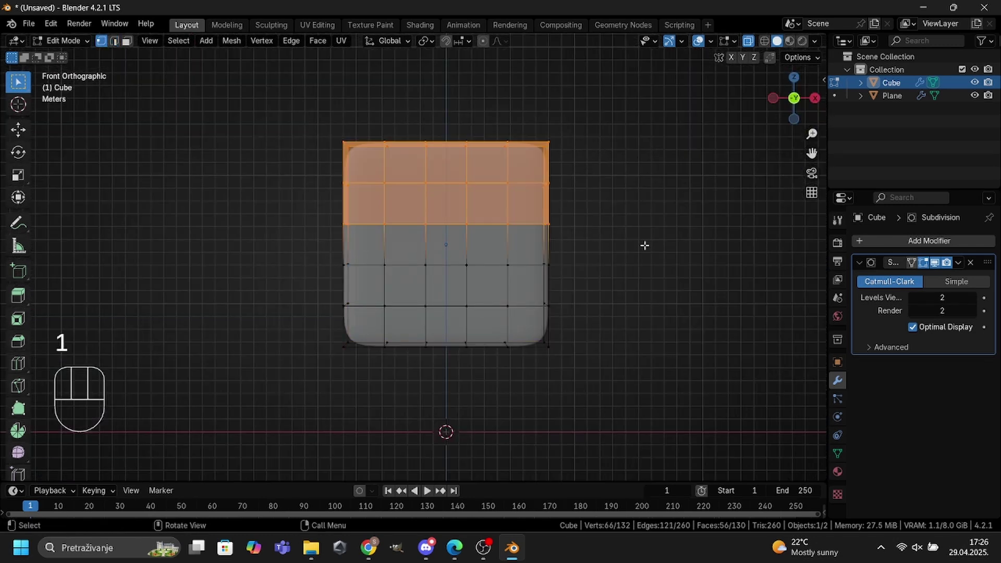
Step: Raise the selected top rows 7.036 m along Z
key("g")
key("z")
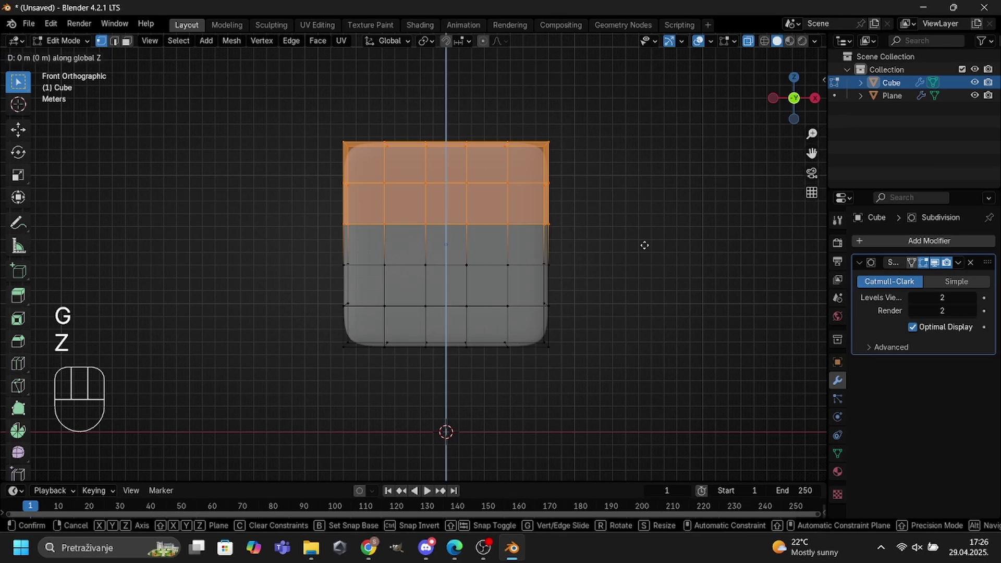
type("7.036")
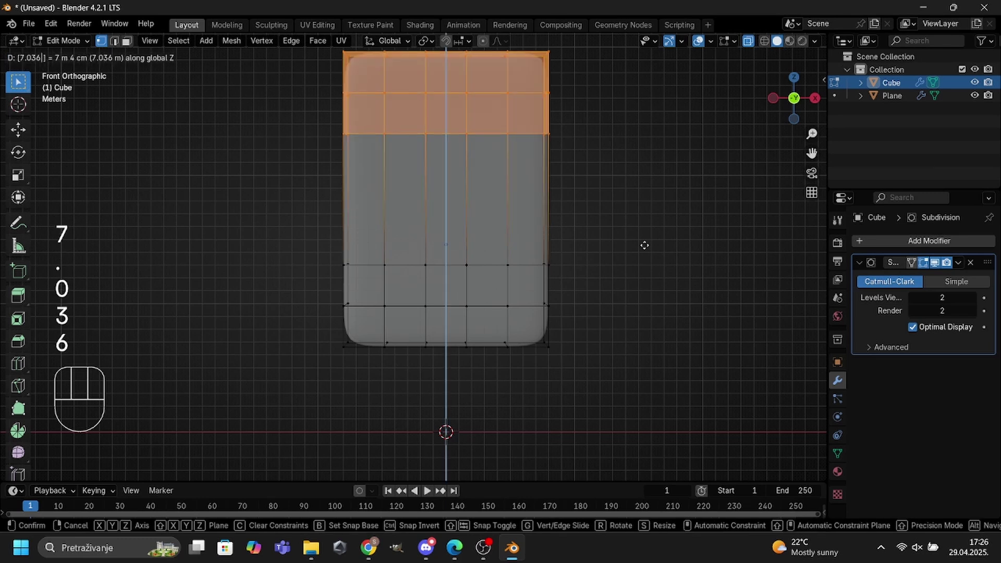
key("Return")
Step: Add two evenly spaced horizontal loops across the stretched middle and deselect all
middle_click_drag(645, 245, 501, 239)
key("ctrl+r")
scroll(492, 236, "up", 1)
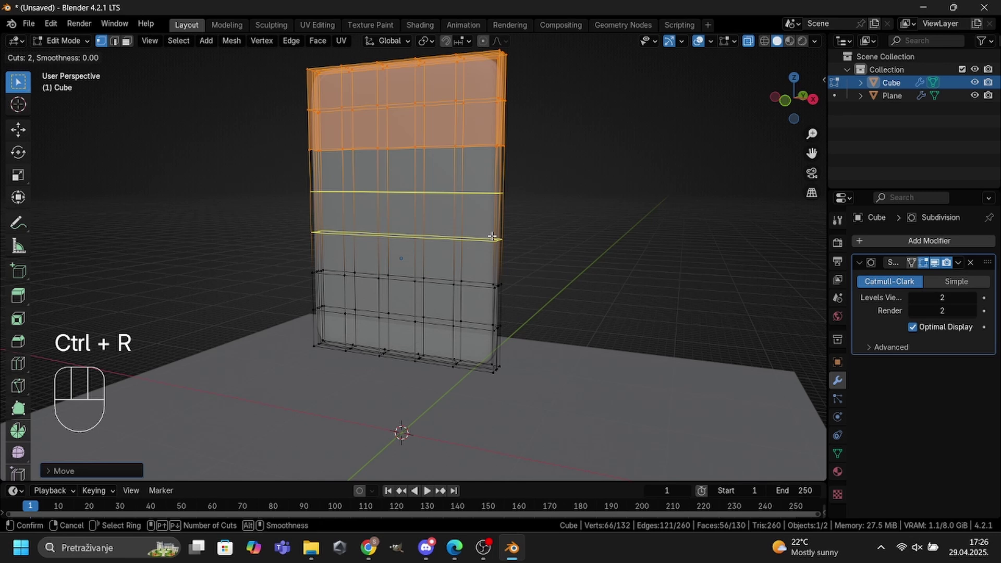
left_click(492, 236)
right_click(492, 236)
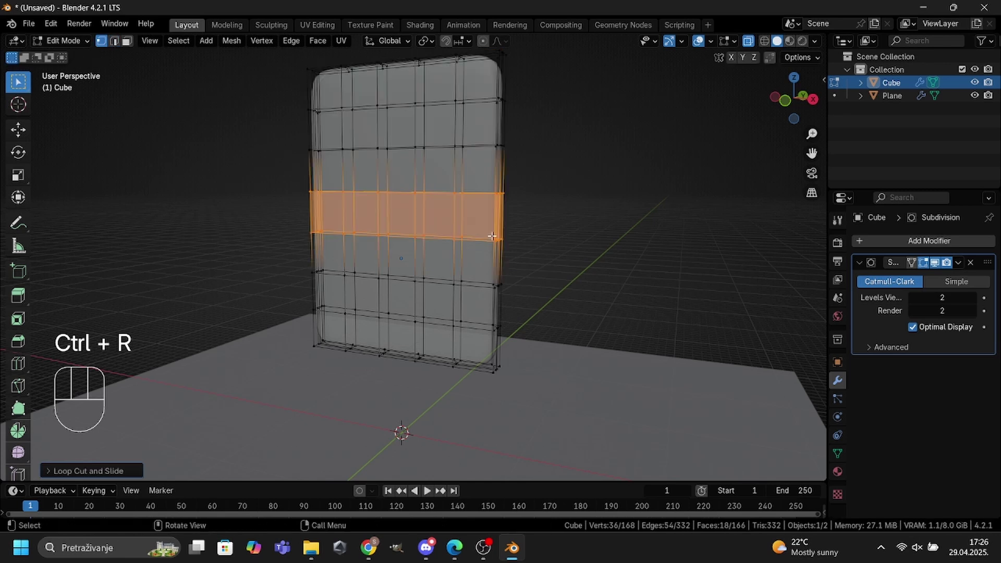
left_click(608, 252)
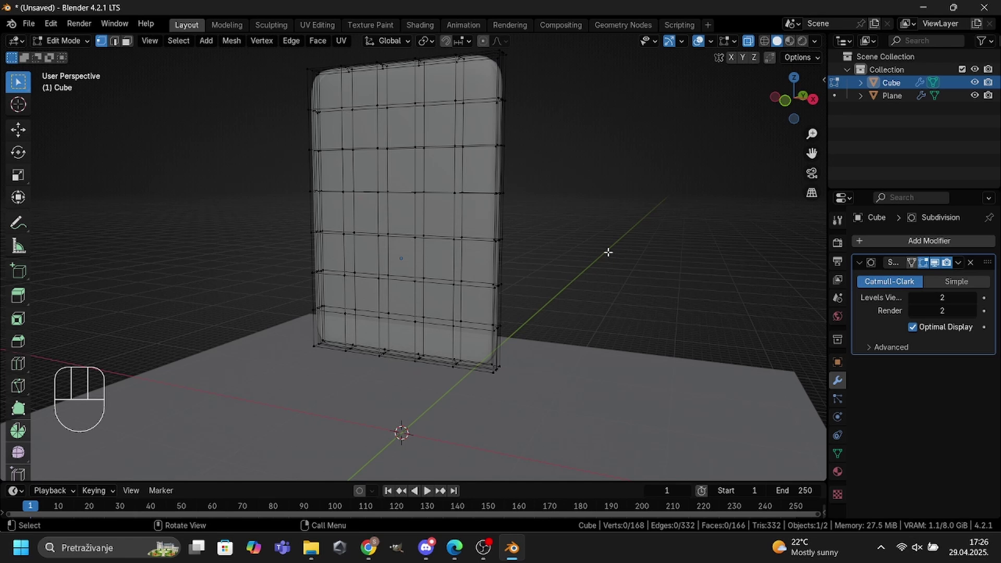
Step: Back in Object Mode with X-ray off, add Cloth physics to the cube
key("Tab")
middle_click_drag(600, 249, 618, 254)
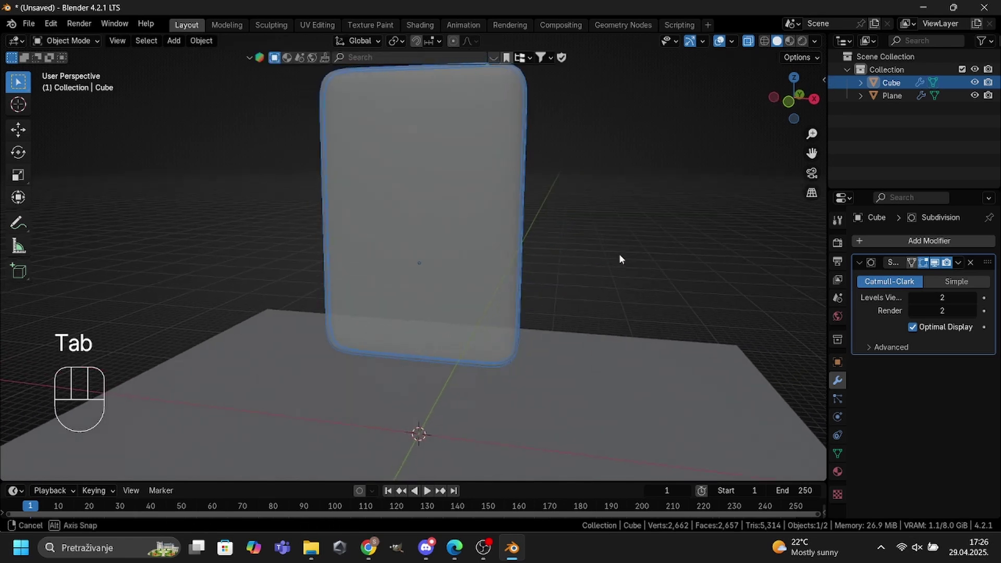
scroll(618, 253, "down", 1)
key("alt+z")
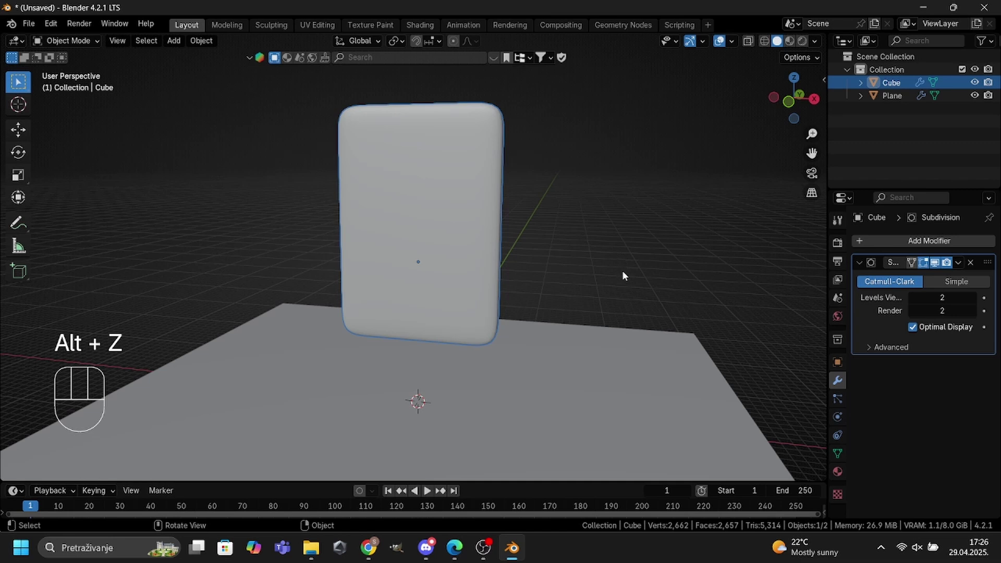
left_click(838, 416)
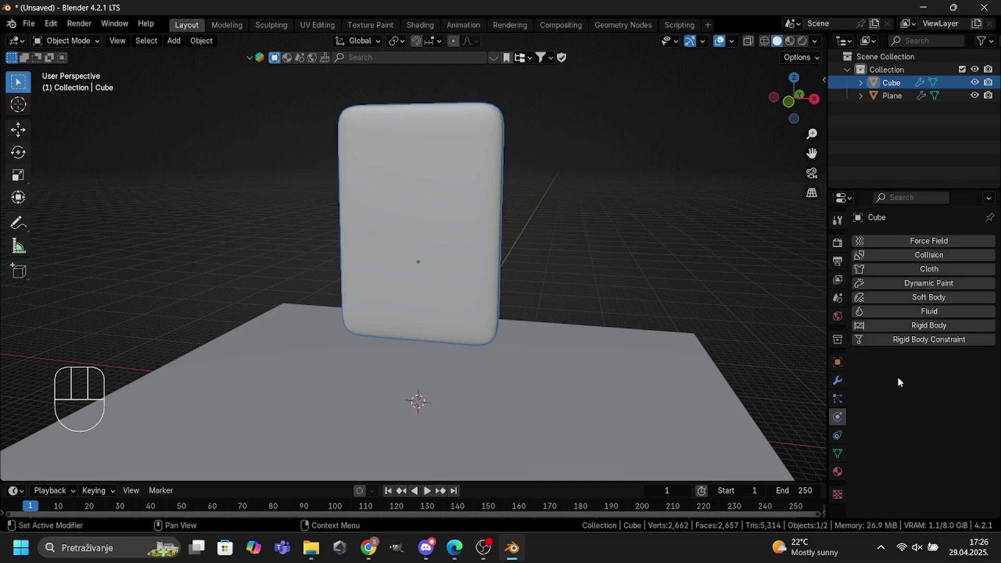
left_click(920, 270)
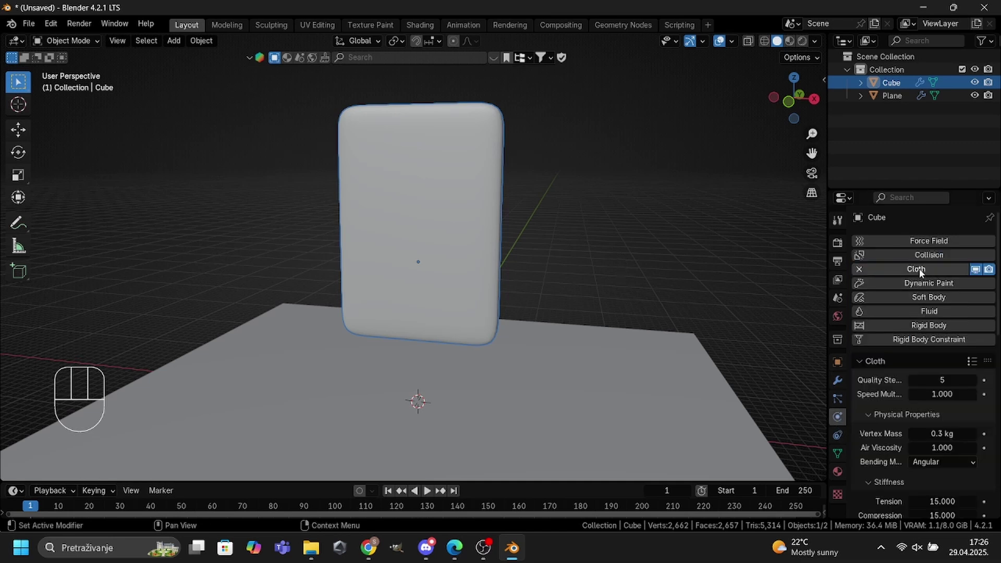
Step: Enable cloth Pressure and set it to 0.9
scroll(904, 333, "down", 4)
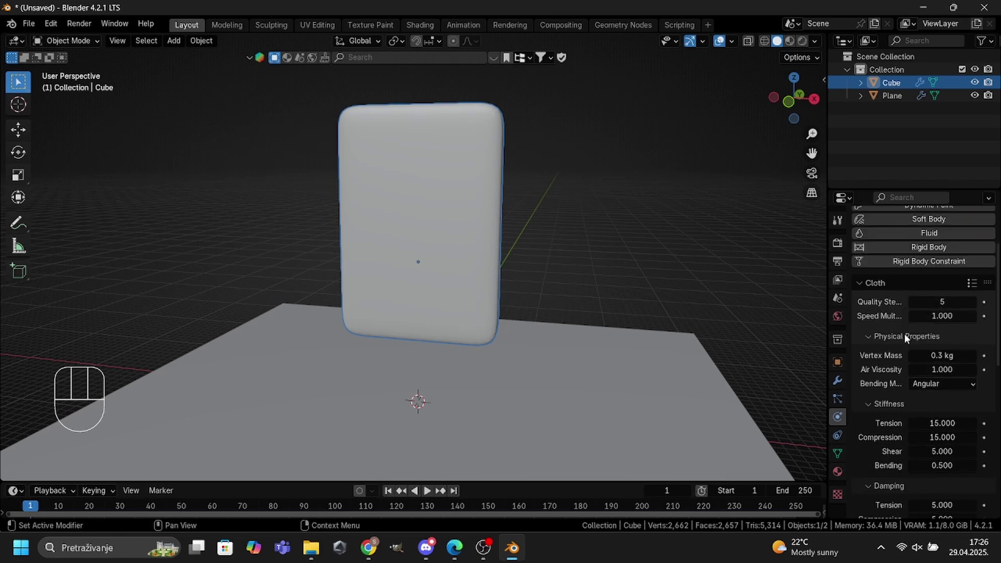
scroll(905, 337, "down", 6)
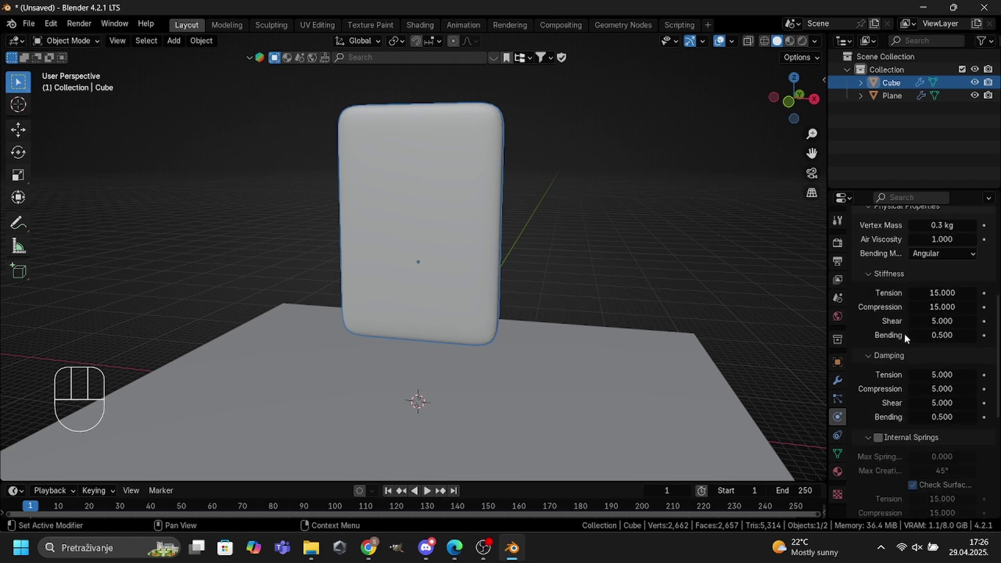
scroll(903, 334, "down", 6)
left_click(878, 447)
left_click(940, 463)
key("BackSpace")
type("9")
key("Return")
Step: Expand Collisions, collapse Self Collisions, enlarge the timeline and play the simulation
scroll(931, 421, "down", 5)
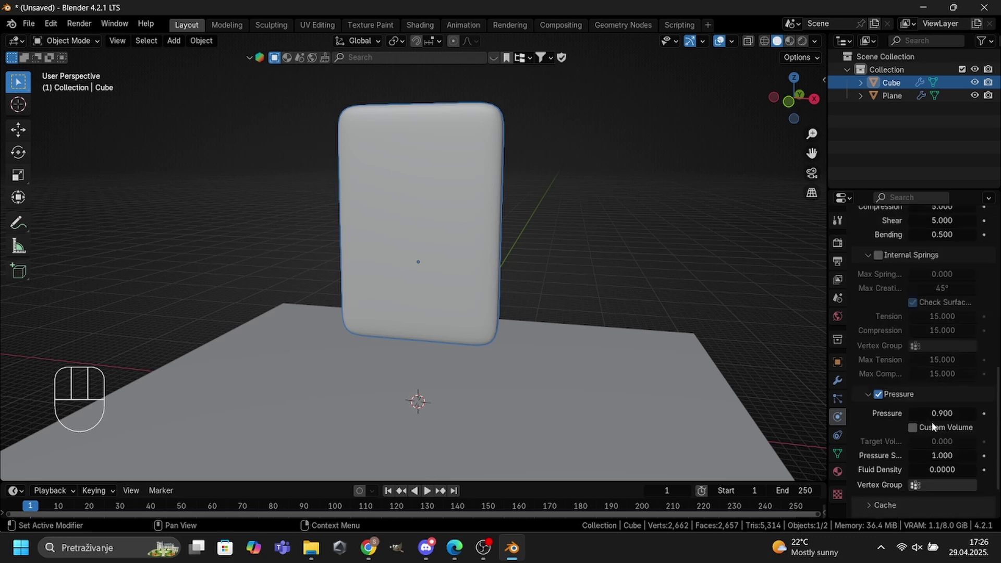
left_click(890, 477)
scroll(915, 449, "down", 6)
left_click(886, 443)
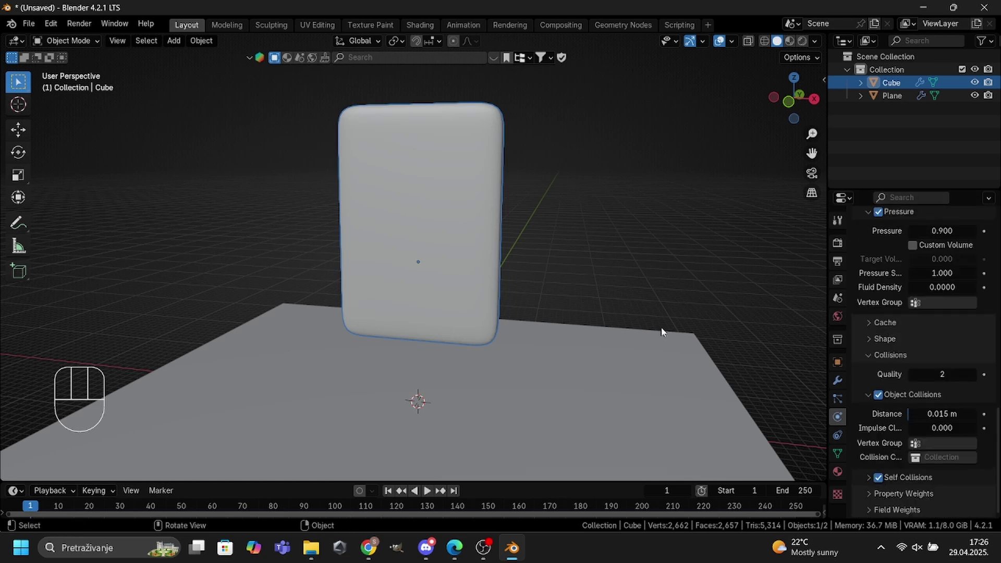
left_click_drag(495, 483, 495, 415)
key("space")
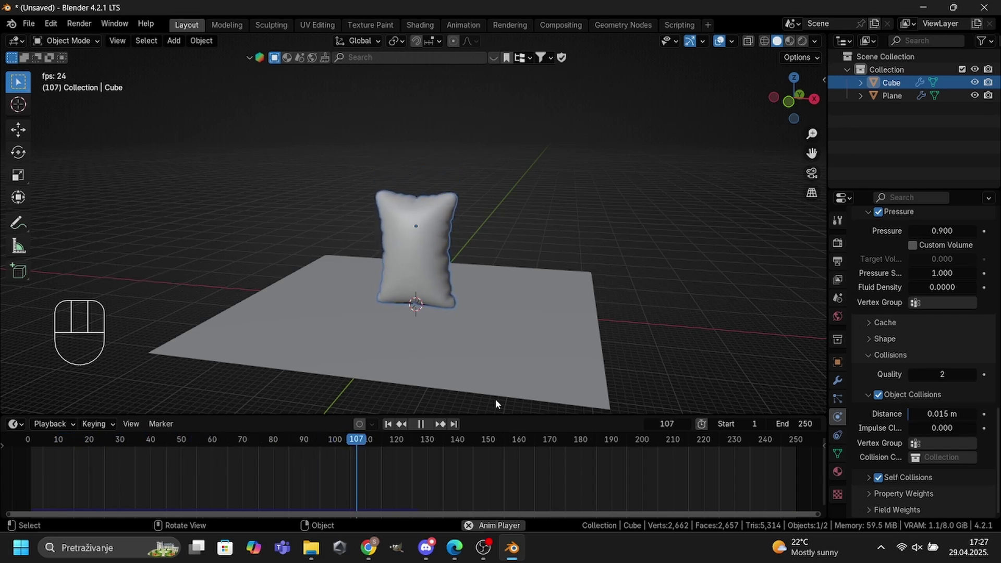
Step: Stop the cloth playback at frame 125 and zoom in on the inflated pillow
key("space")
key("space")
key("space")
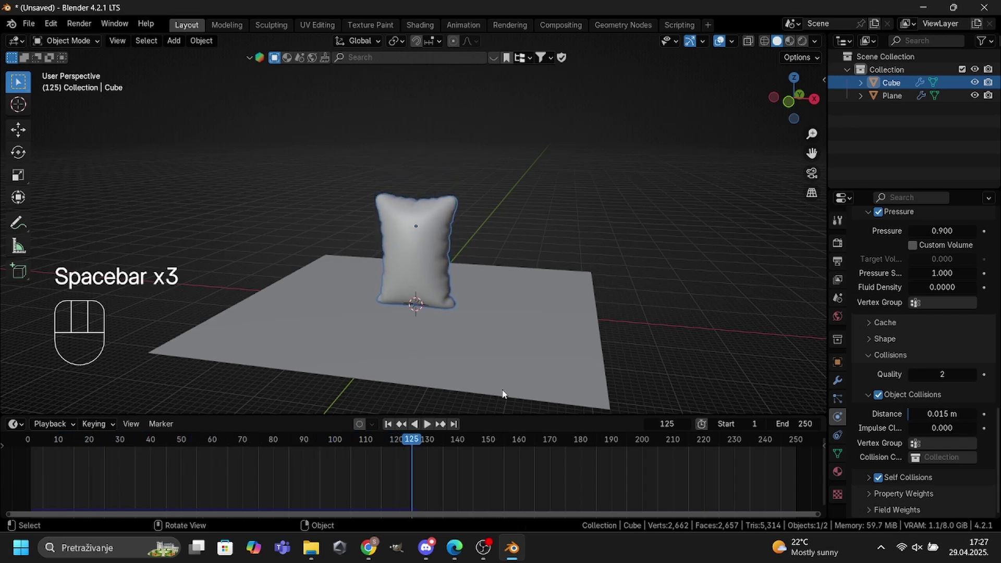
scroll(533, 336, "up", 2)
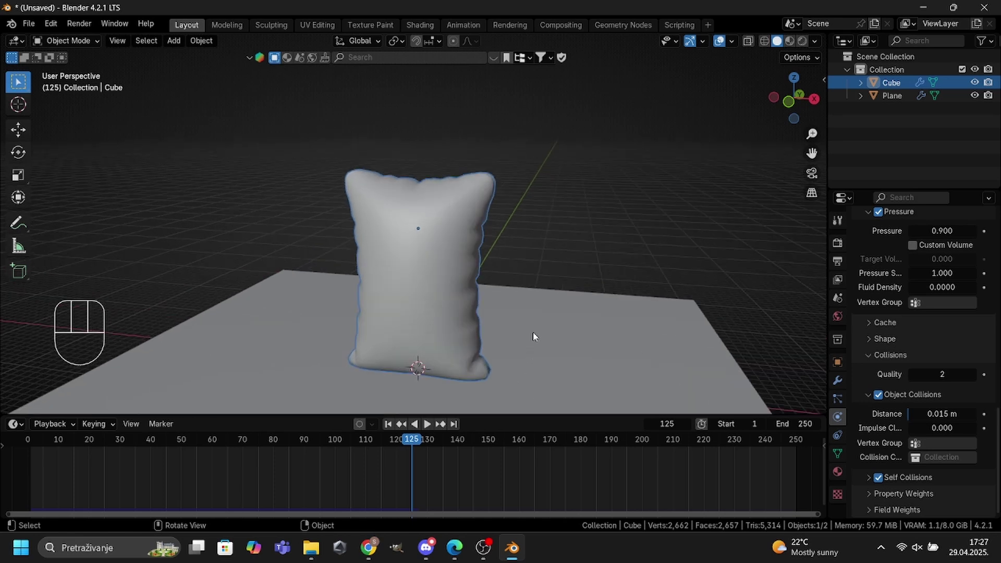
Step: Add a second Subdivision Surface modifier to the cube's modifier stack
left_click(837, 380)
left_click(912, 241)
mouse_move(903, 239)
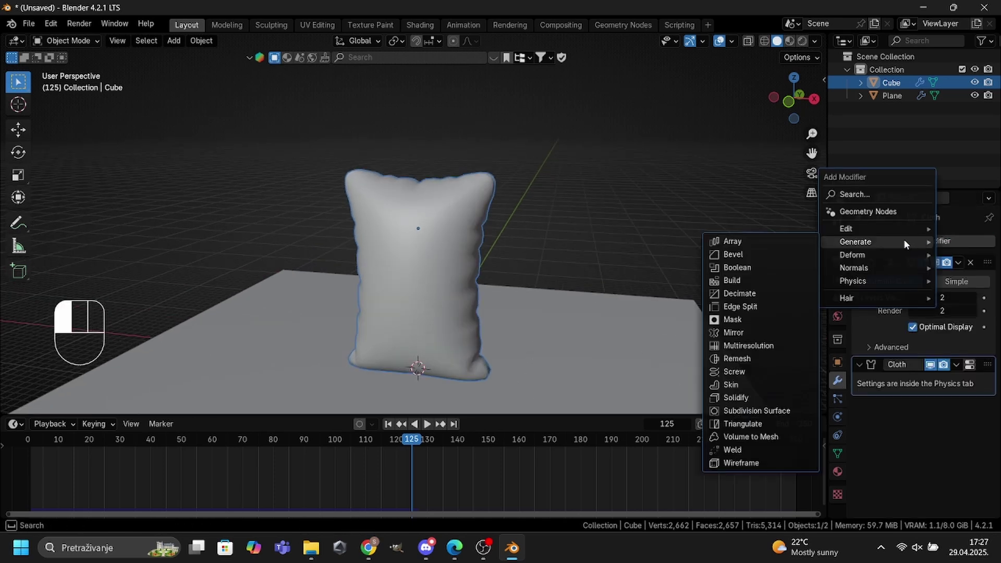
left_click(794, 410)
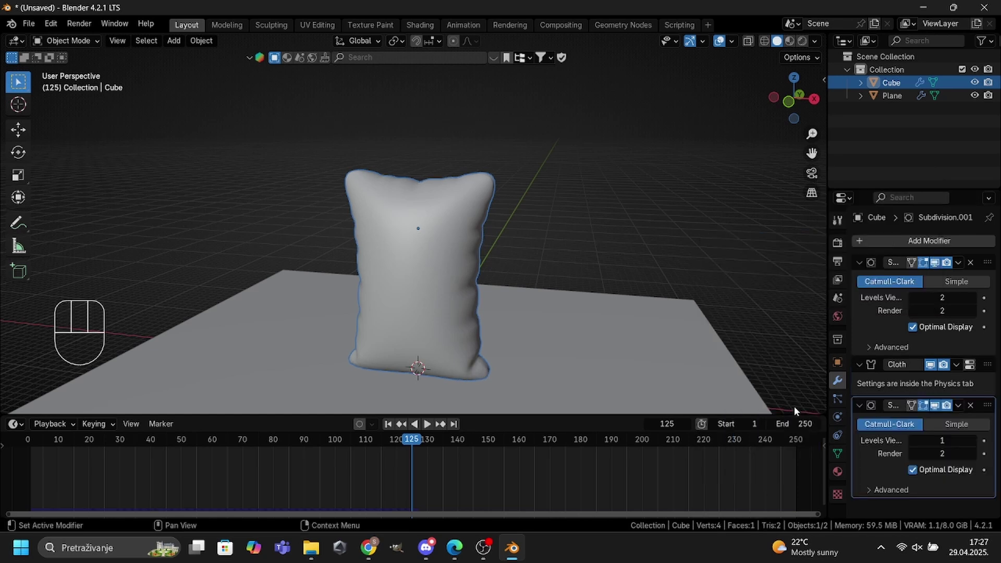
Step: Apply the first Subdivision modifier and the Cloth modifier to bake the pillow shape
left_click(958, 263)
left_click(930, 278)
left_click(957, 262)
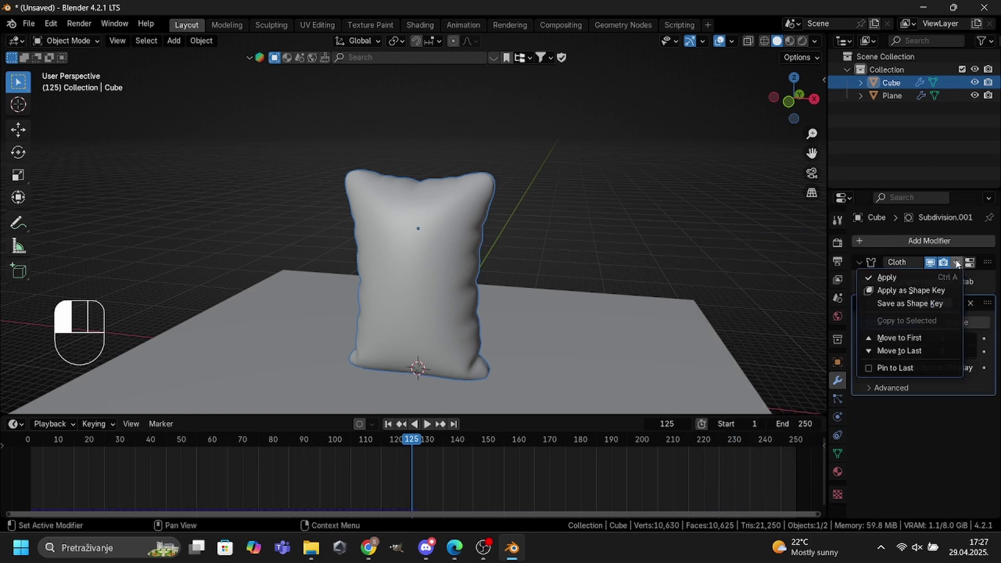
left_click(889, 277)
Step: In Edit Mode, front view with X-ray, select the vertices of the sack's top band
key("Tab")
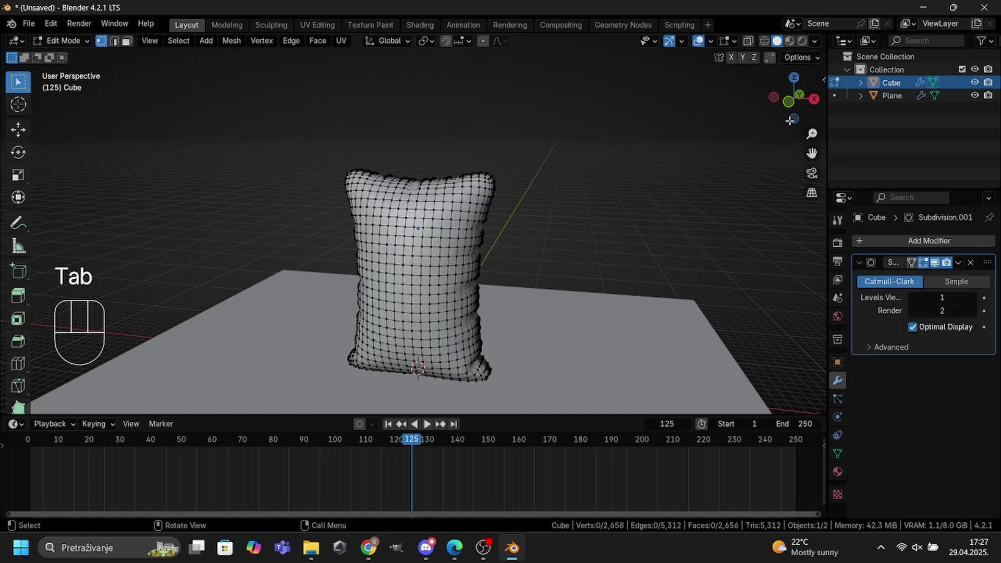
left_click(790, 107)
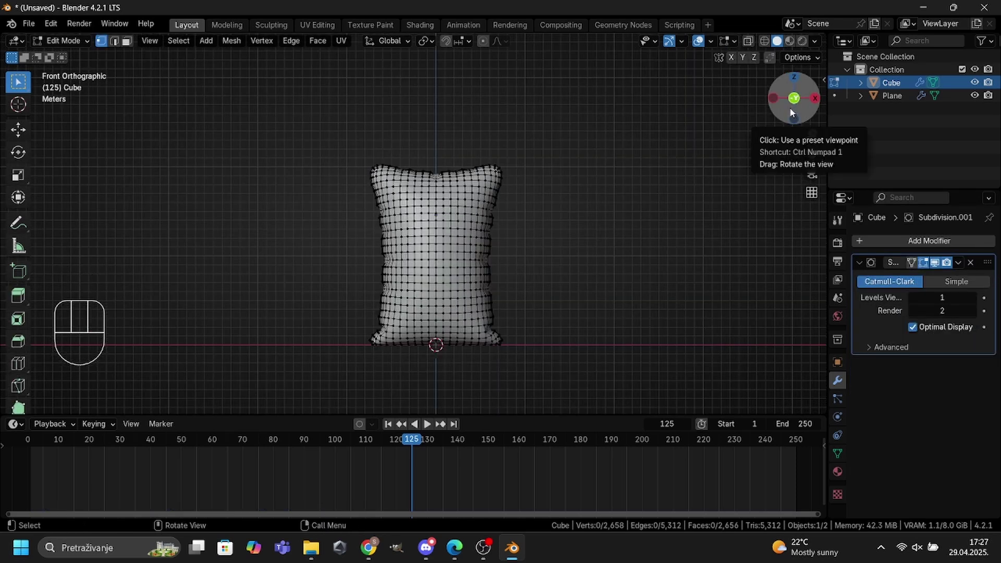
left_click(748, 41)
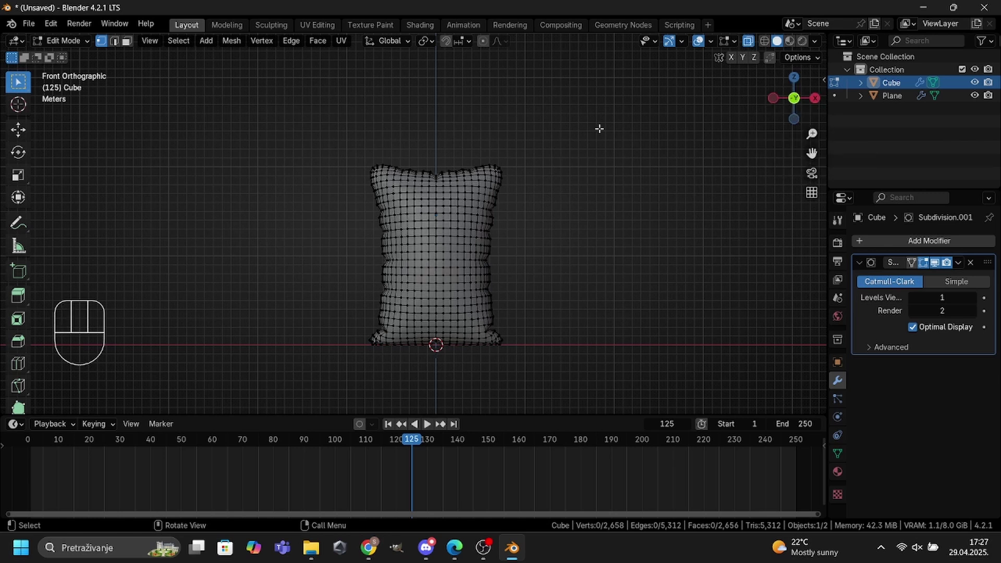
scroll(335, 132, "up", 1)
key("b")
left_click_drag(335, 132, 532, 198)
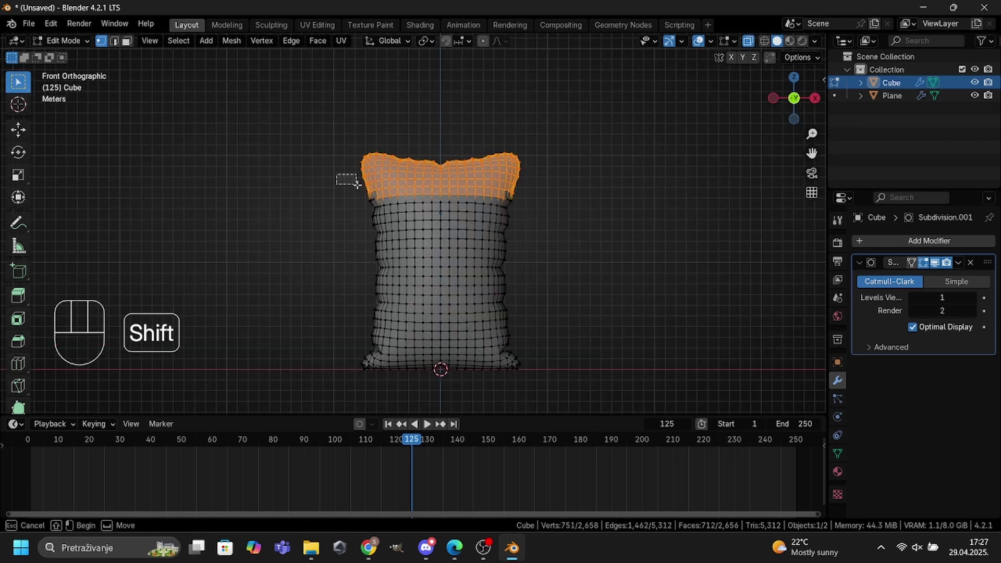
left_click(481, 206, "shift")
left_click(485, 205, "shift")
left_click_drag(474, 180, 530, 213, "shift")
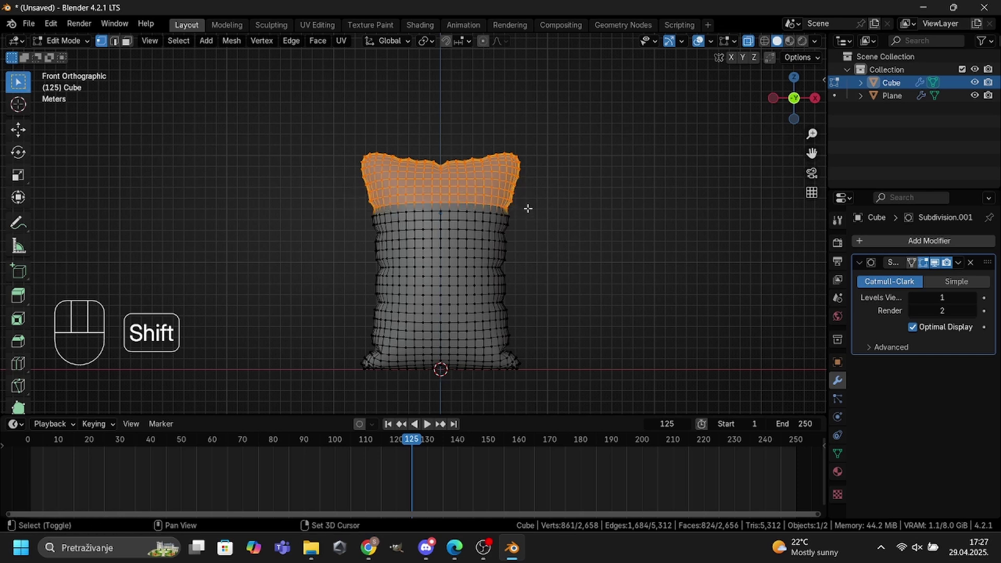
Step: Delete the selected top vertices, return to Object Mode and turn X-ray off
key("x")
left_click(575, 199)
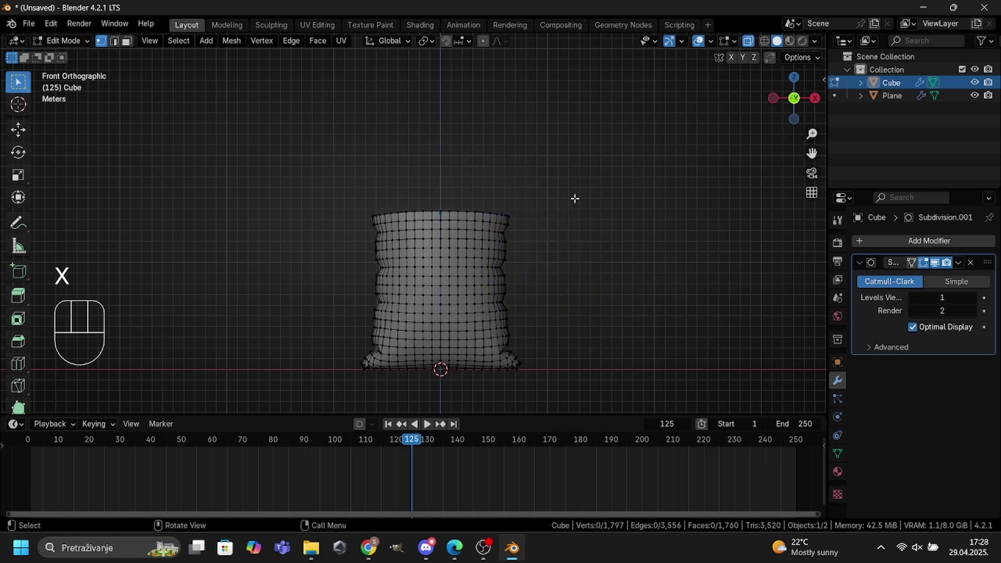
key("Tab")
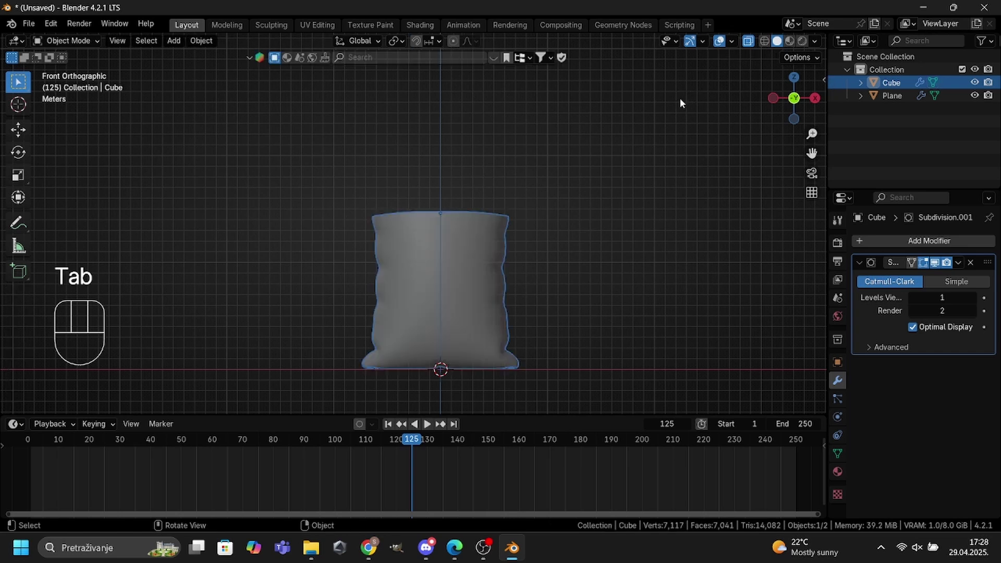
left_click(744, 43)
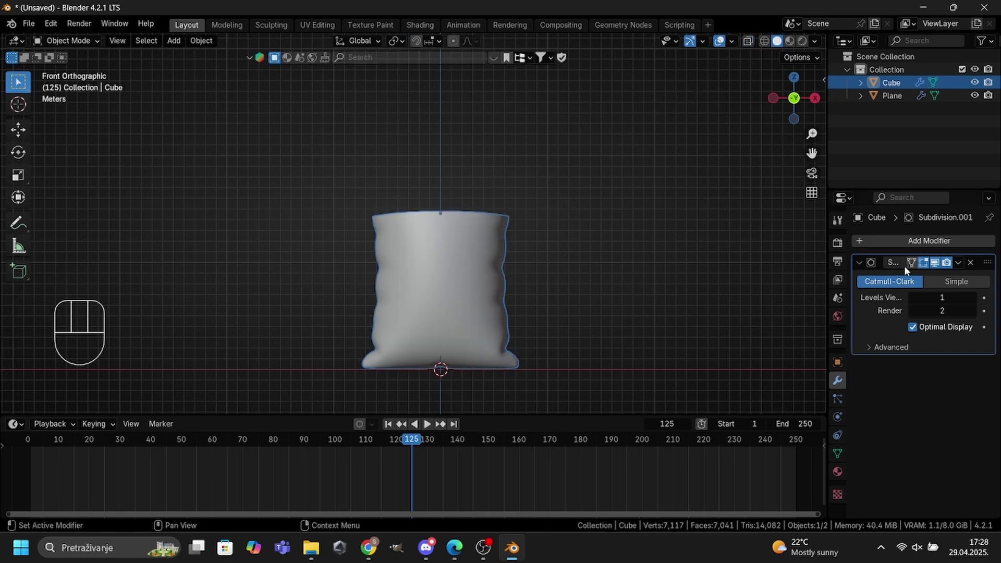
Step: Add a Solidify modifier, move it to the top of the stack, and set thickness 0.625 m
left_click(908, 240)
mouse_move(908, 237)
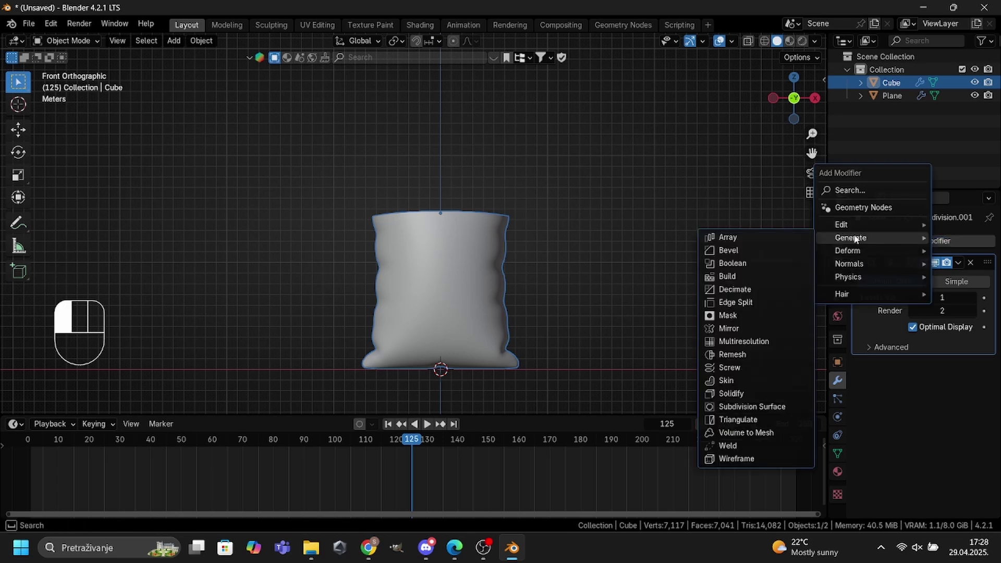
left_click(734, 393)
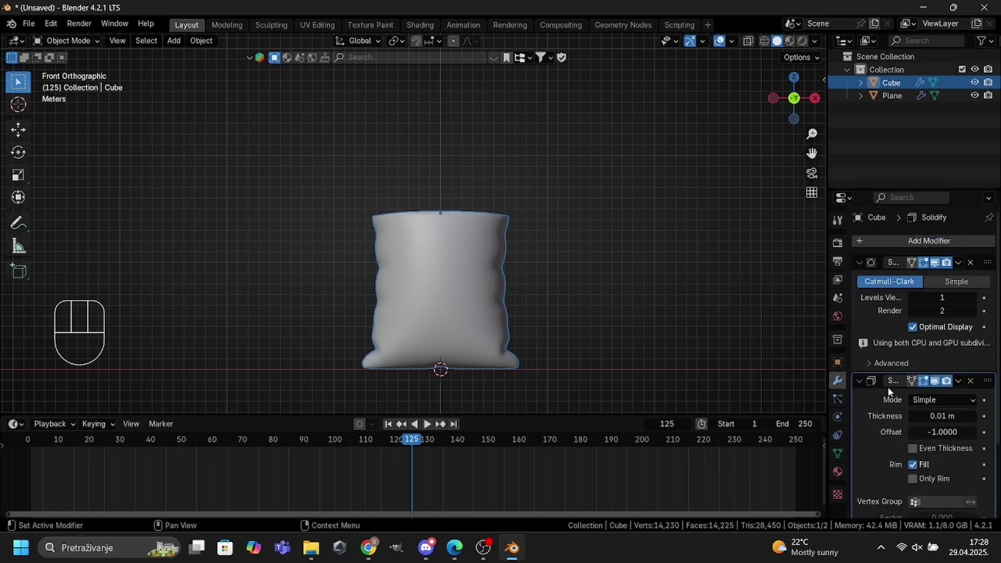
left_click_drag(987, 381, 974, 247)
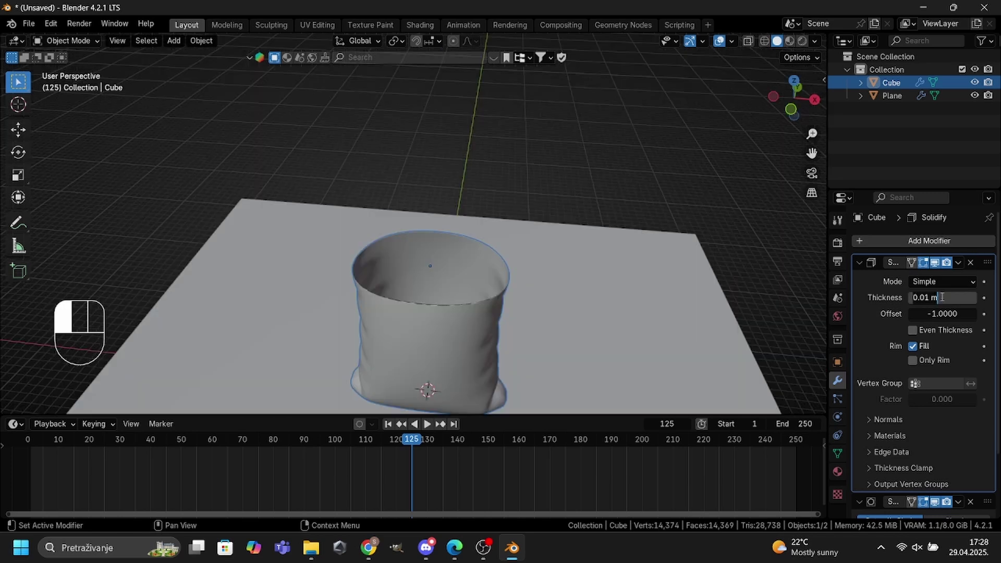
left_click(941, 297)
type("0.625")
key("Return")
scroll(536, 297, "up", 2)
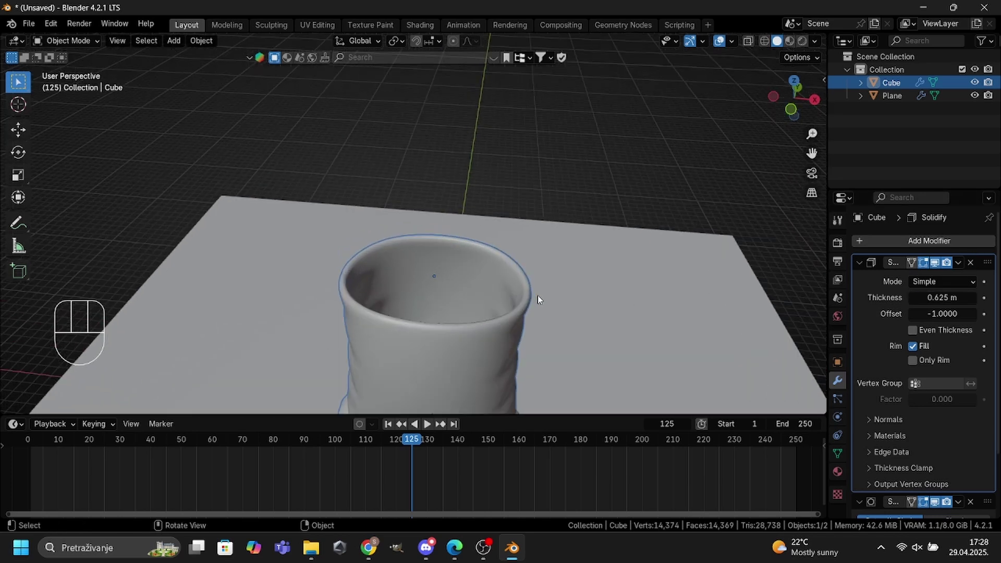
Step: In edge select mode, select the sack's top rim edge loop and view from the front
key("Tab")
scroll(523, 298, "down", 2)
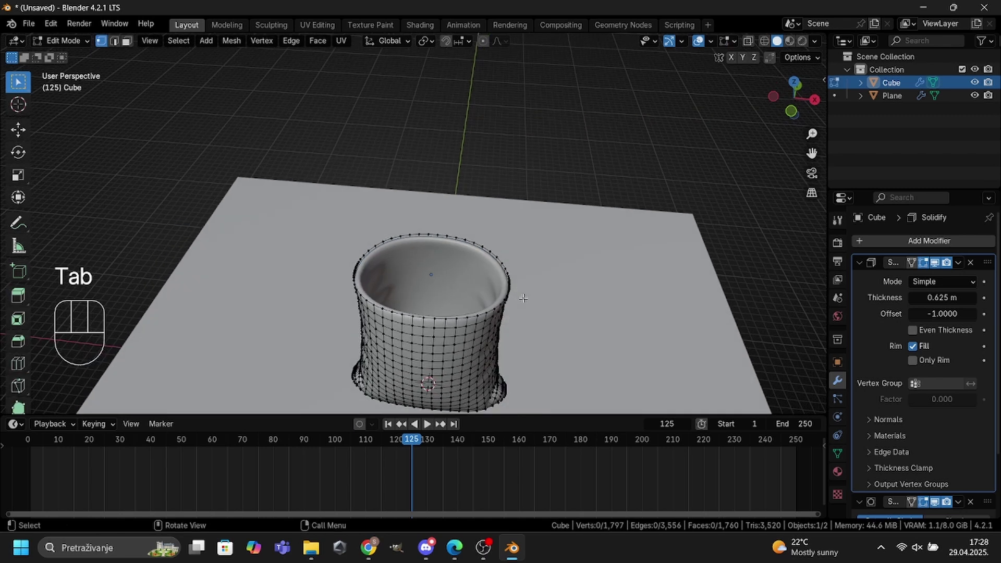
key("2")
scroll(524, 297, "up", 2)
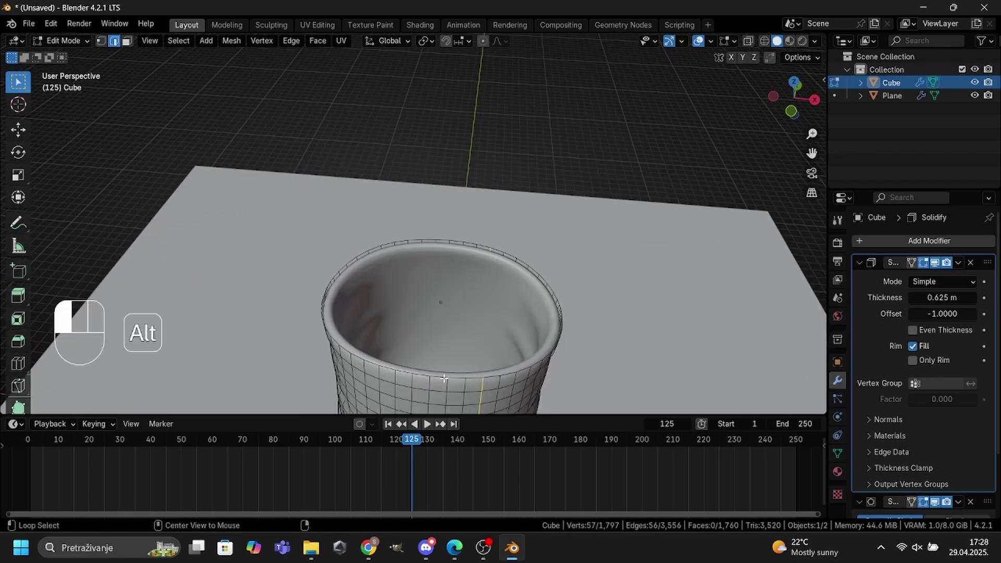
left_click(615, 341, "alt")
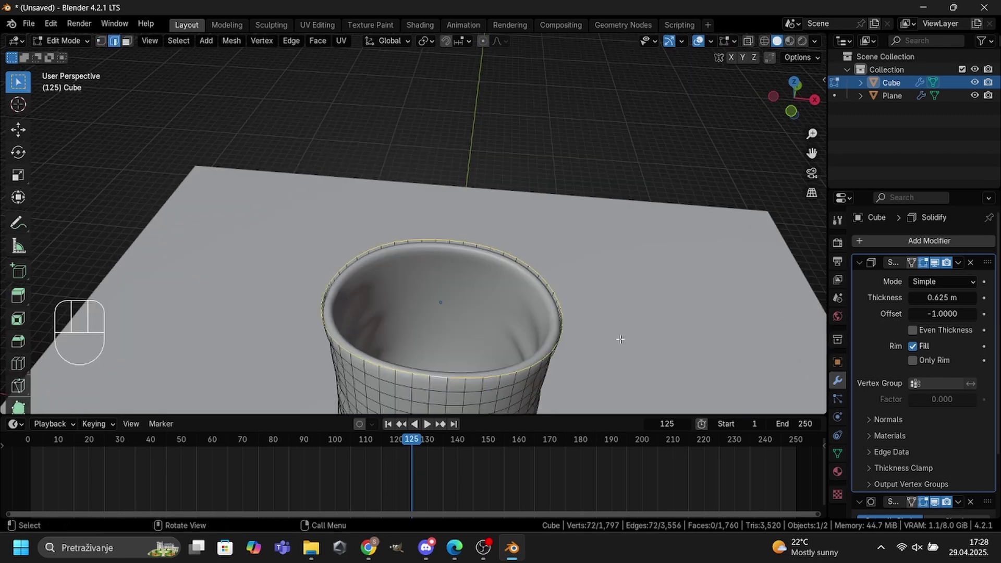
left_click(791, 112)
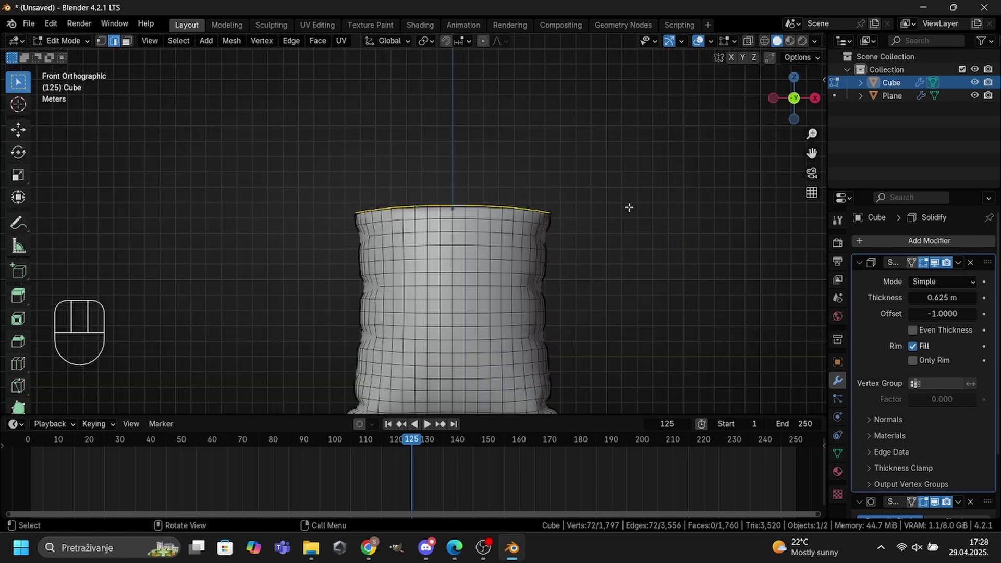
scroll(628, 207, "down", 1)
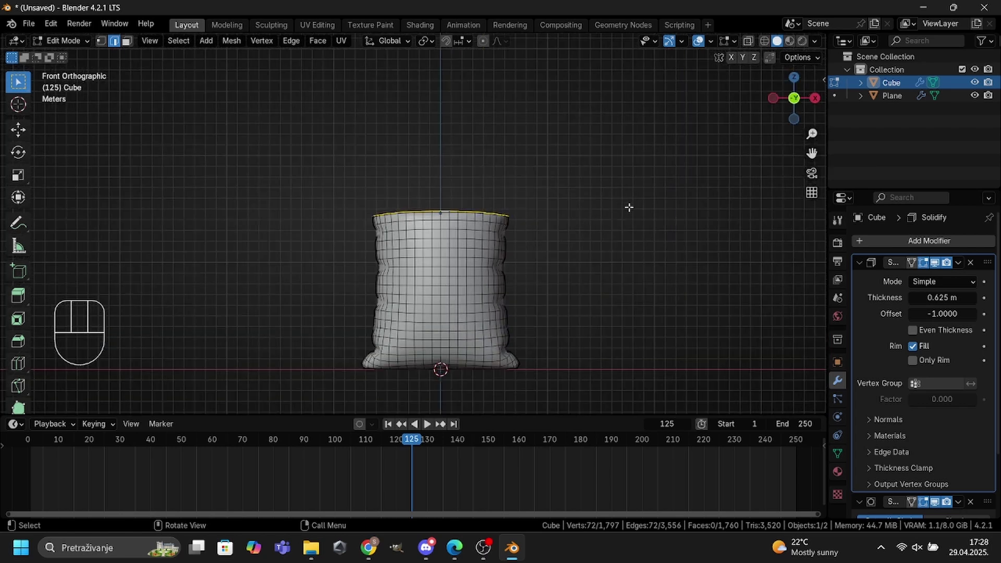
Step: Extrude the rim loop 0.76 up along Z and scale it by 1.0713
type("e")
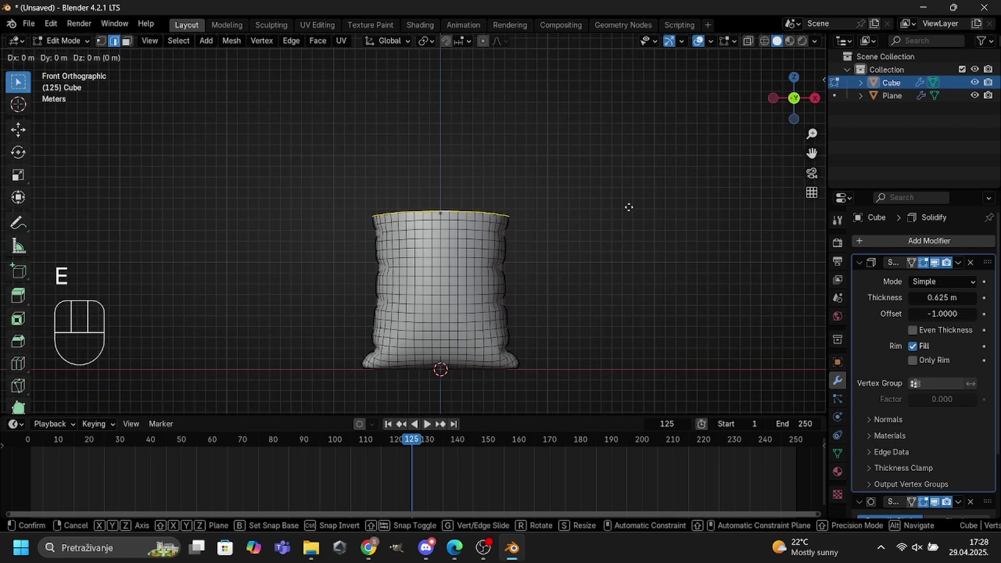
type("z0.76")
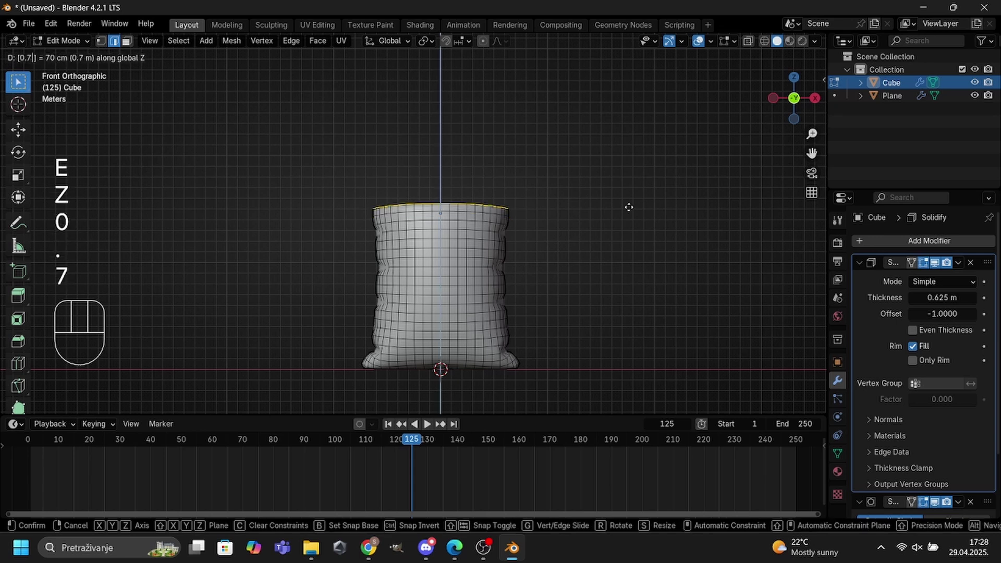
key("Return")
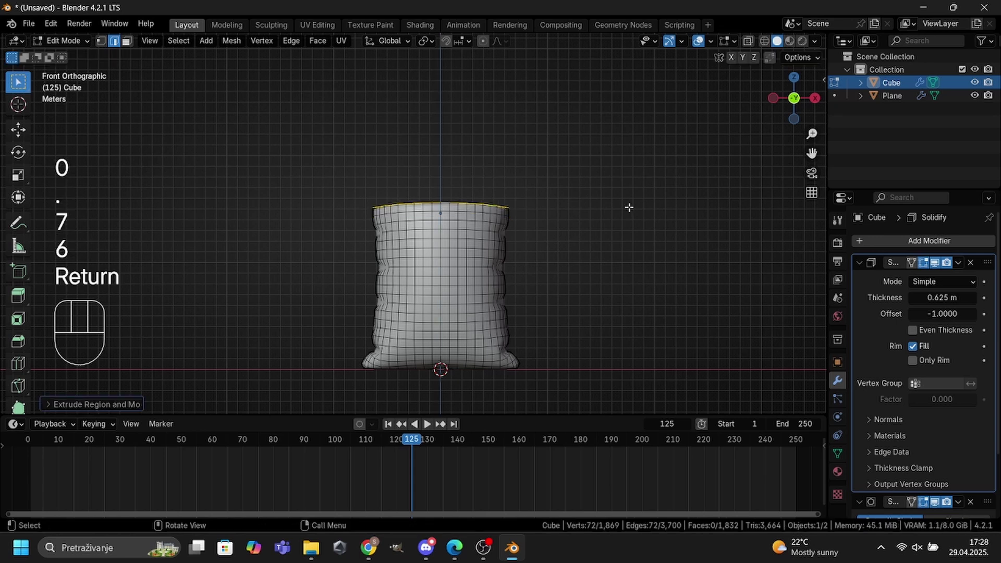
type("s")
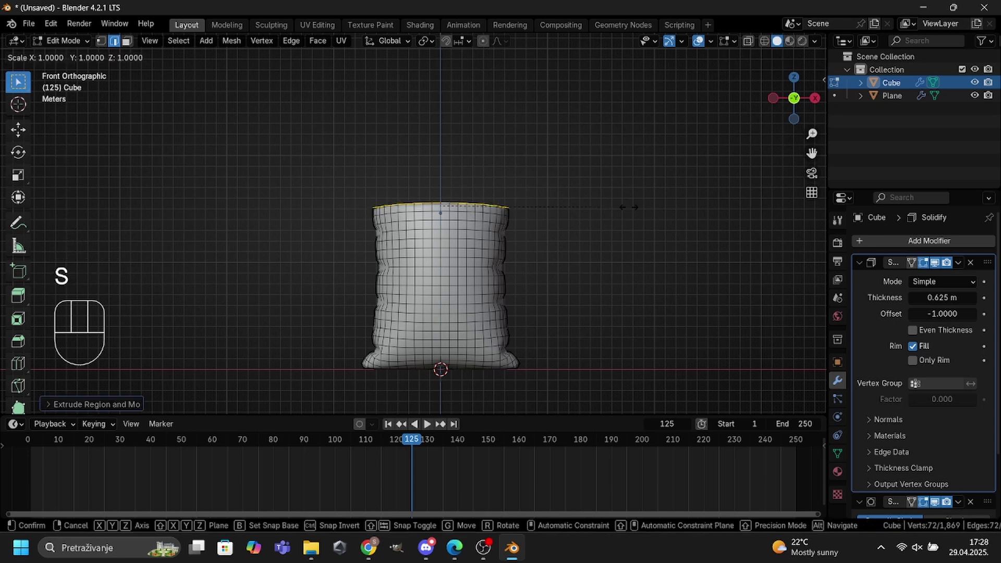
type("1.071")
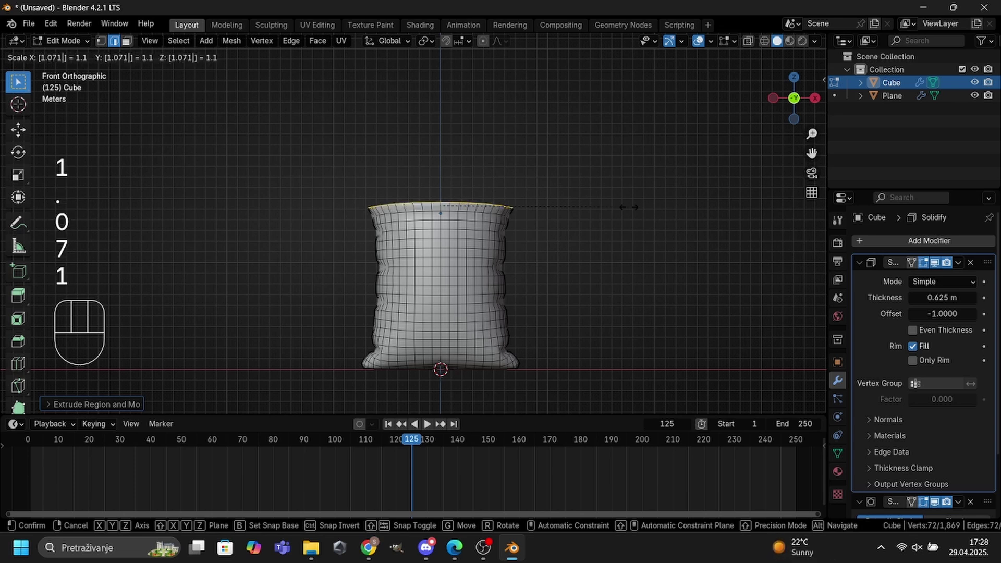
type("3")
key("Return")
Step: Extrude the rim down along Z by -2.604 and -1.27, then scale X by 0.8891
type("ez-")
type("2")
type(".604")
key("Return")
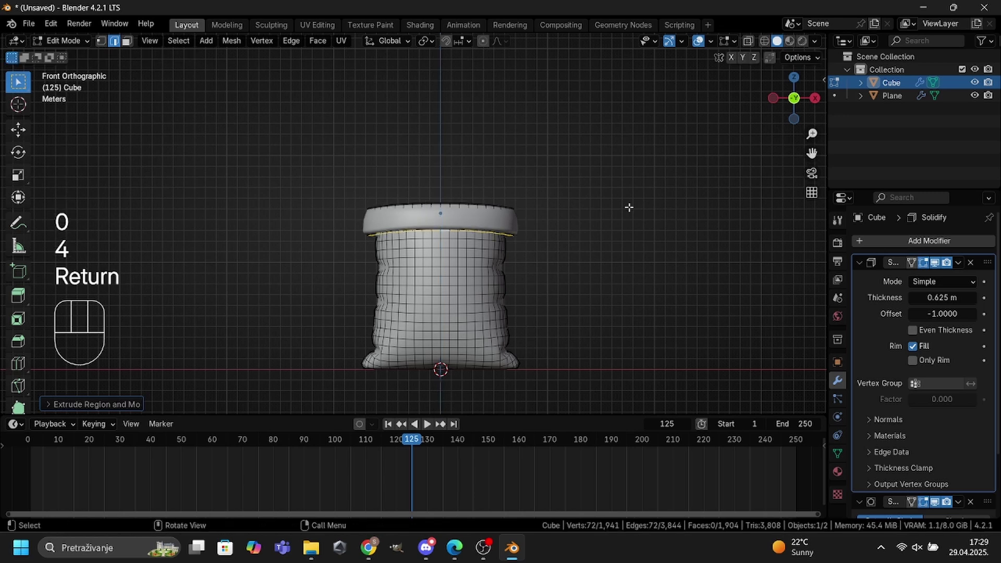
type("ez-1.27")
key("Return")
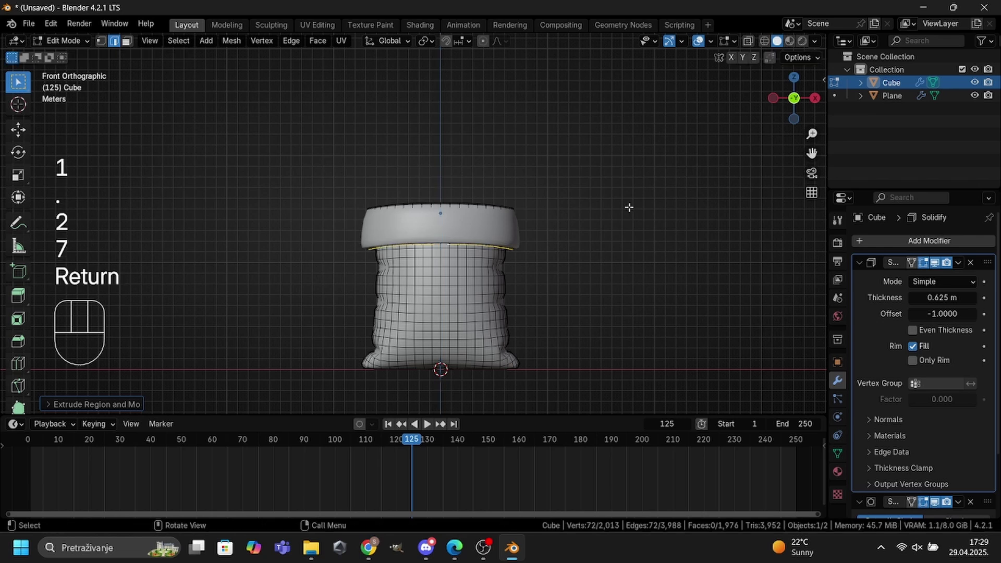
type("s")
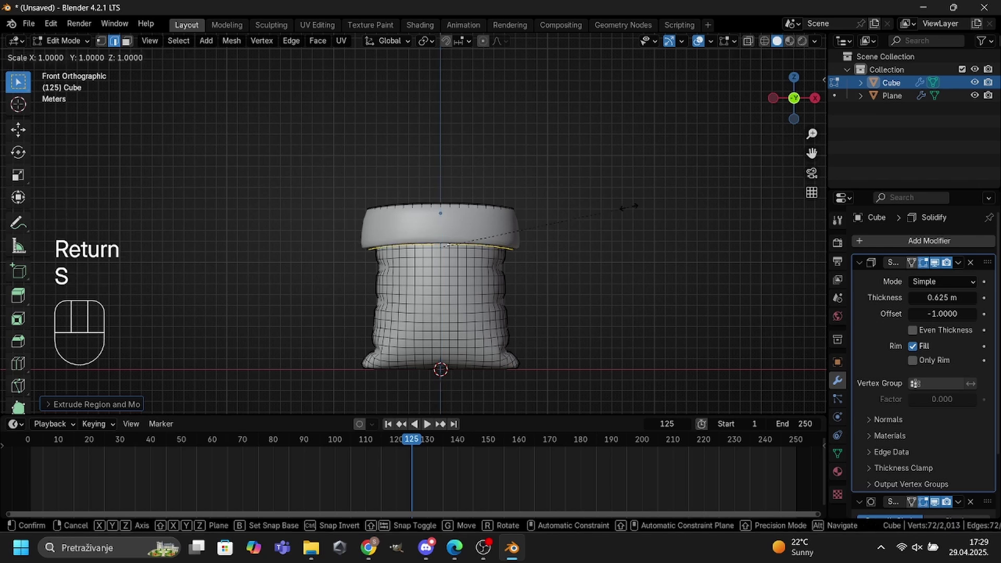
type("x0.")
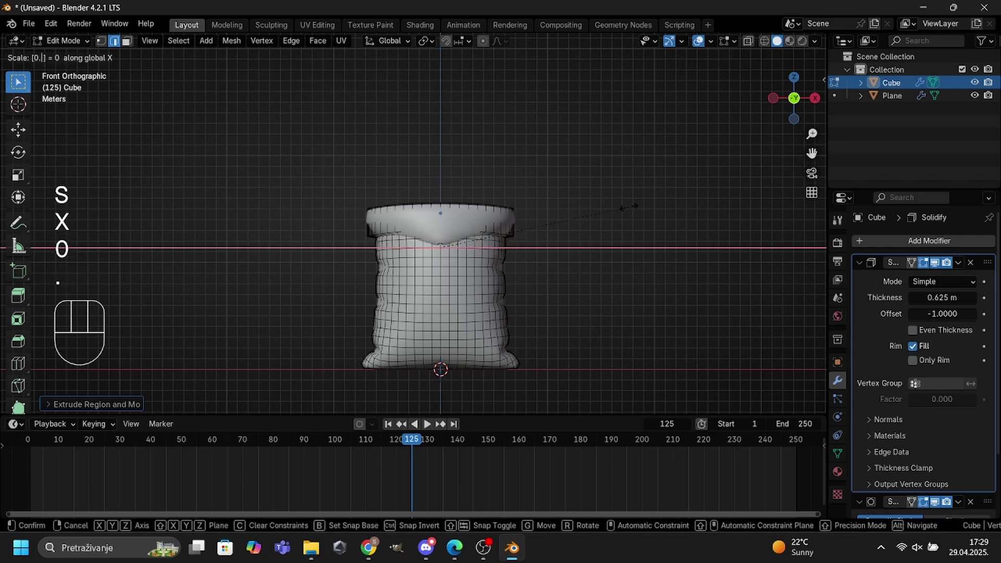
type("8891")
key("Return")
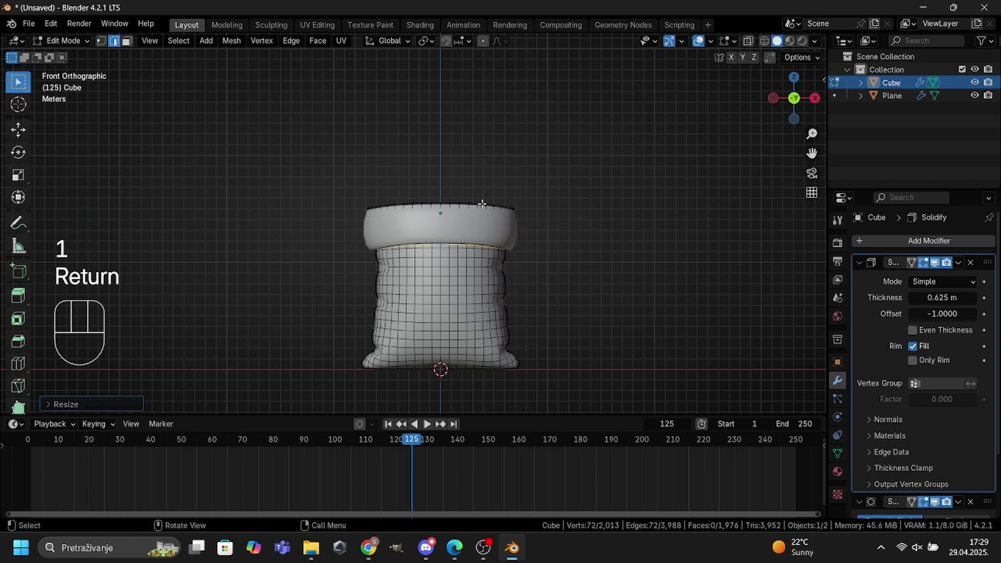
Step: Scale the rim's top loop inward to about 0.93 with a large proportional-editing falloff
middle_click_drag(489, 166, 444, 312)
left_click(437, 300, "alt")
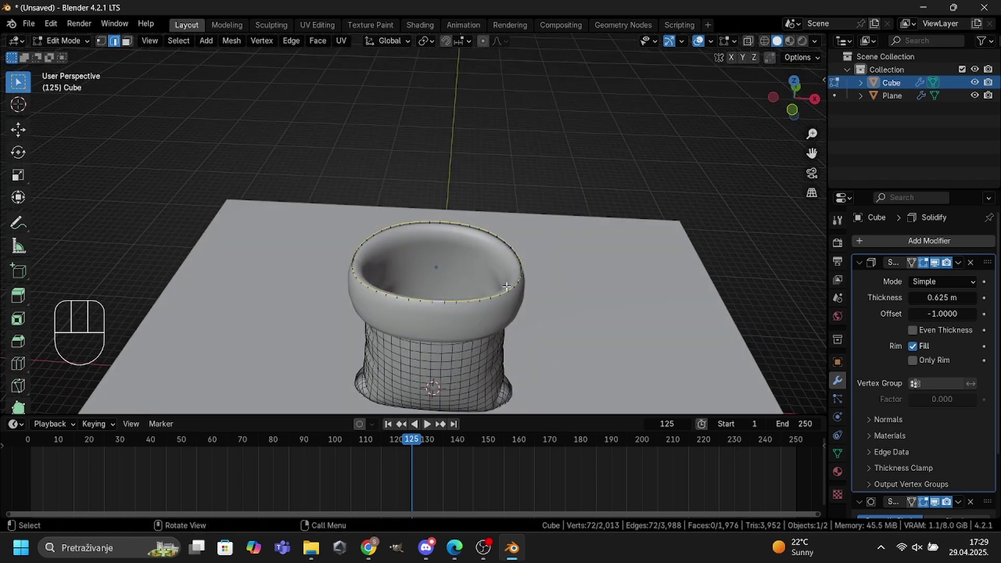
key("o")
key("s")
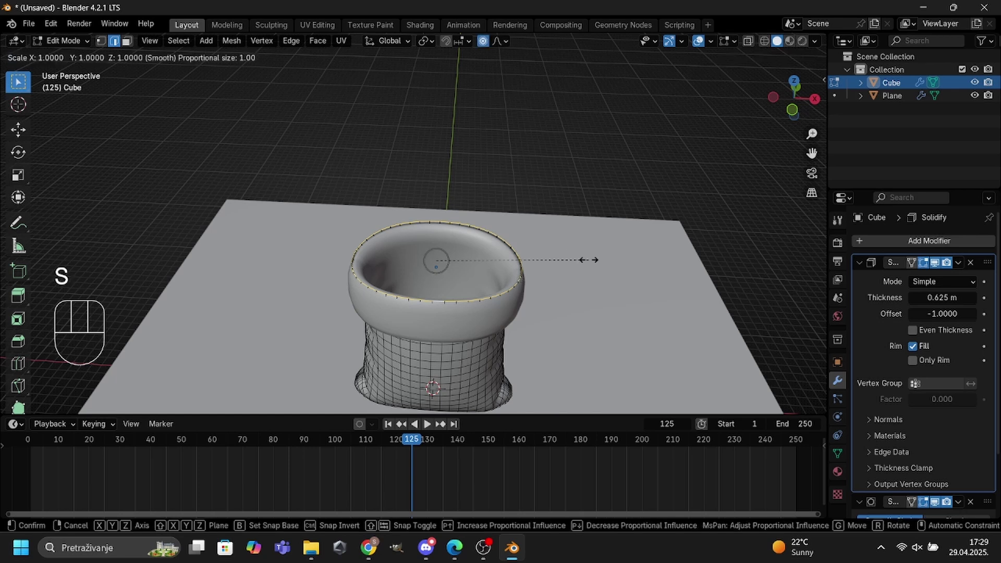
scroll(588, 259, "down", 8)
scroll(588, 260, "down", 9)
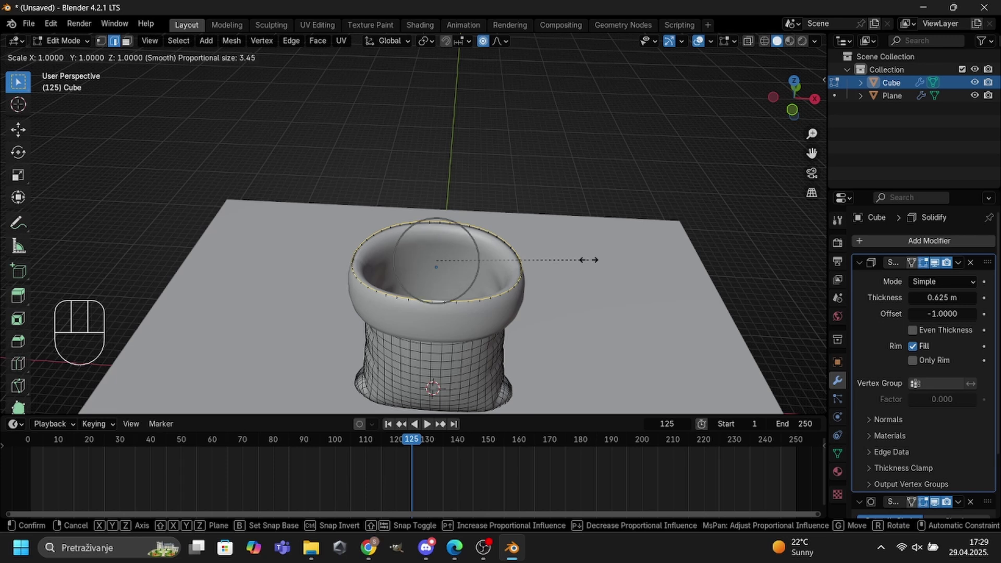
scroll(588, 259, "up", 2)
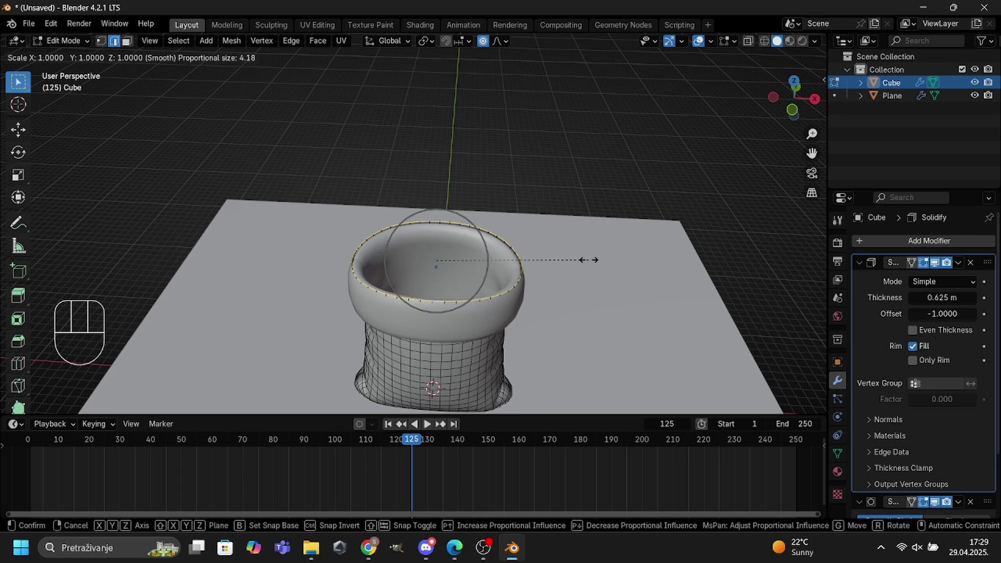
scroll(588, 259, "down", 1)
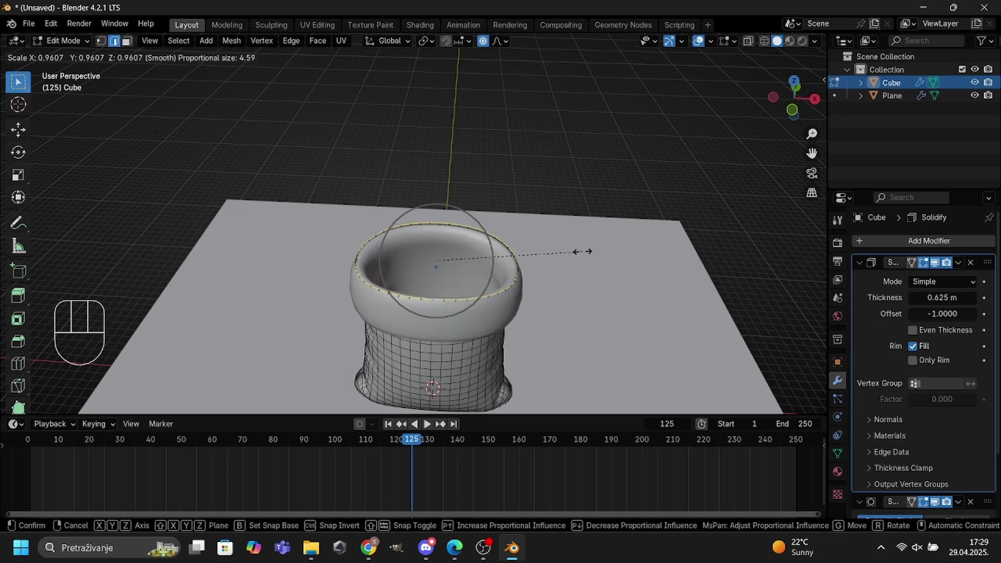
scroll(582, 252, "down", 4)
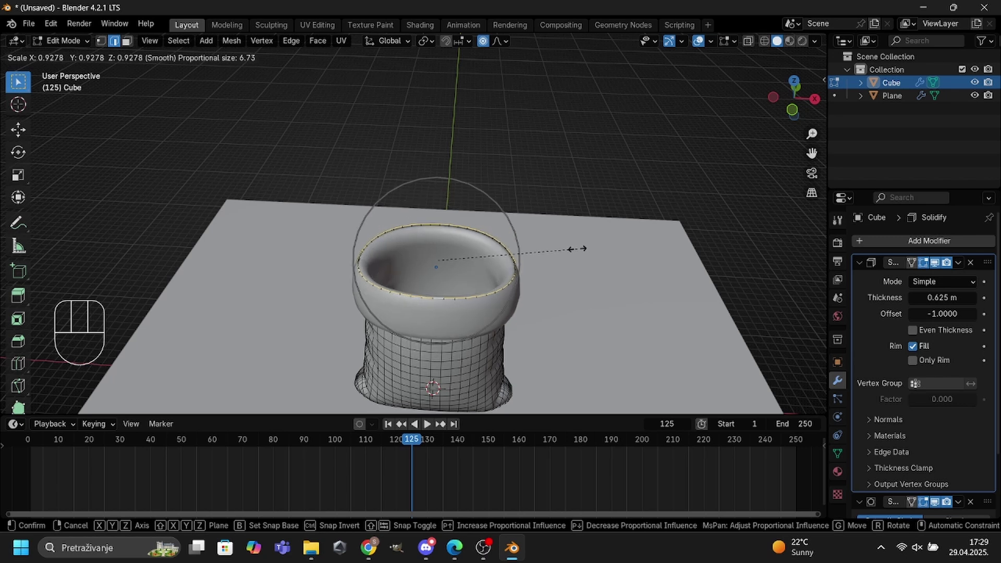
left_click(570, 244)
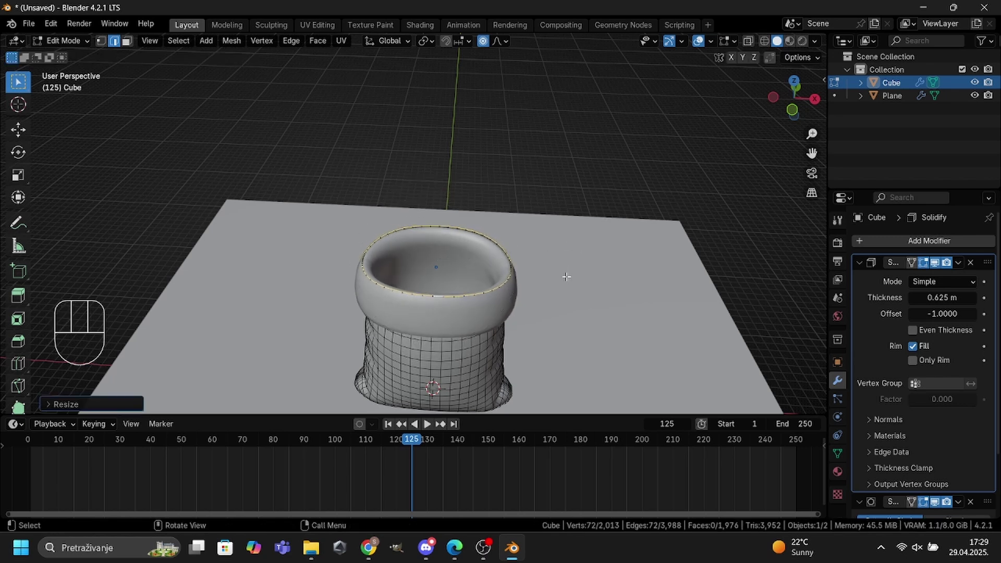
Step: Turn proportional editing back off
scroll(566, 275, "down", 3)
middle_click_drag(566, 274, 574, 236)
left_click(483, 42)
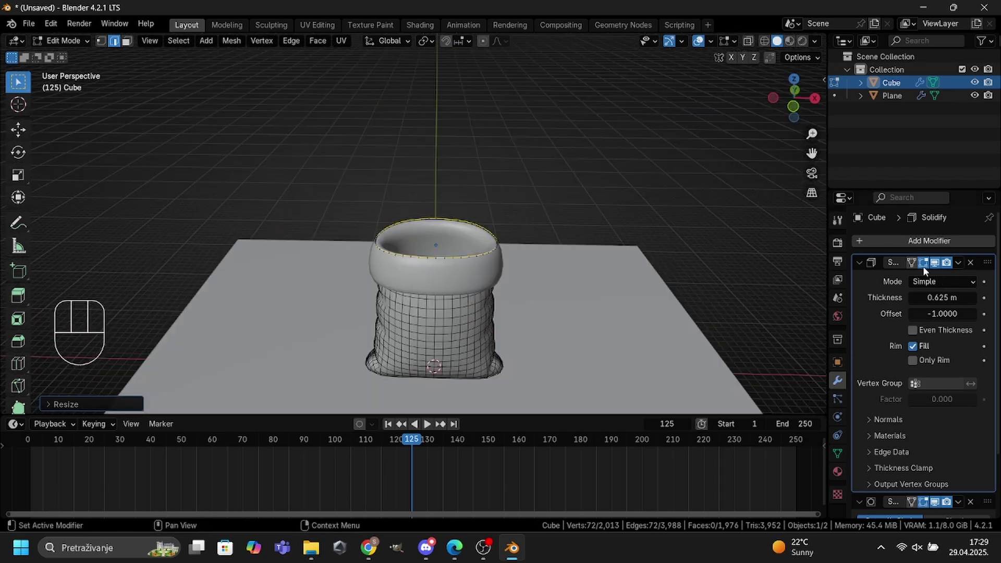
Step: Hide Solidify in Edit Mode and duplicate the opening's inner edge loop in place
left_click(922, 264)
mouse_move(537, 246)
middle_mouse_down()
mouse_move(527, 224)
mouse_move(532, 247)
middle_mouse_up()
scroll(532, 247, "up", 3)
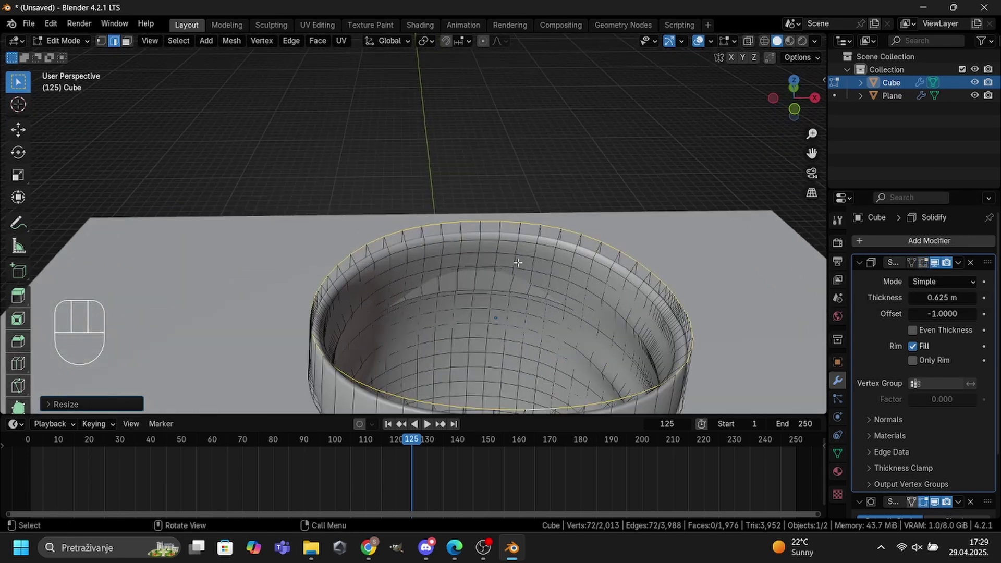
left_click(435, 271, "alt")
key("shift+d")
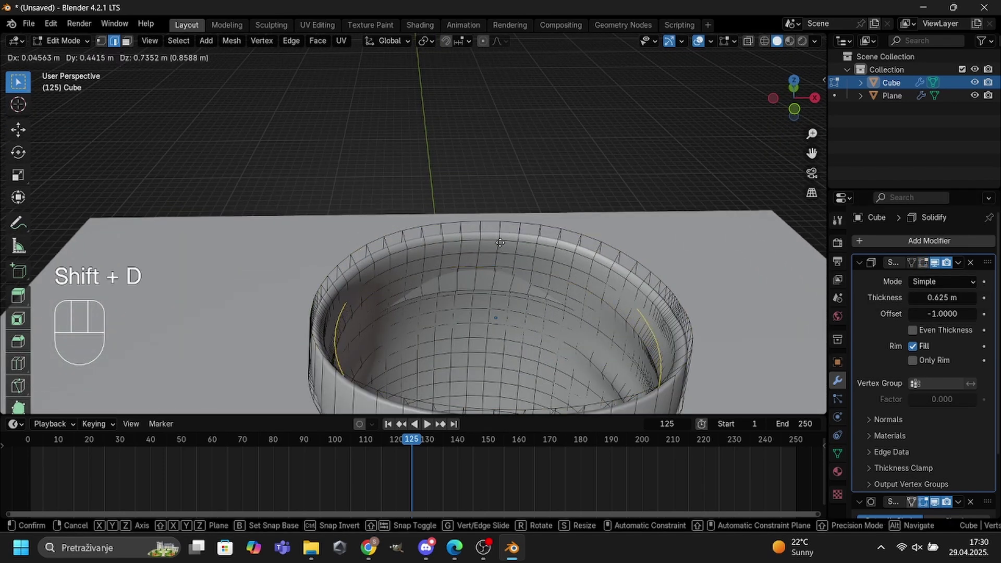
right_click(502, 206)
Step: Fill the duplicated loop with a face and inset it by 0.71
key("f")
scroll(586, 232, "down", 3)
key("i")
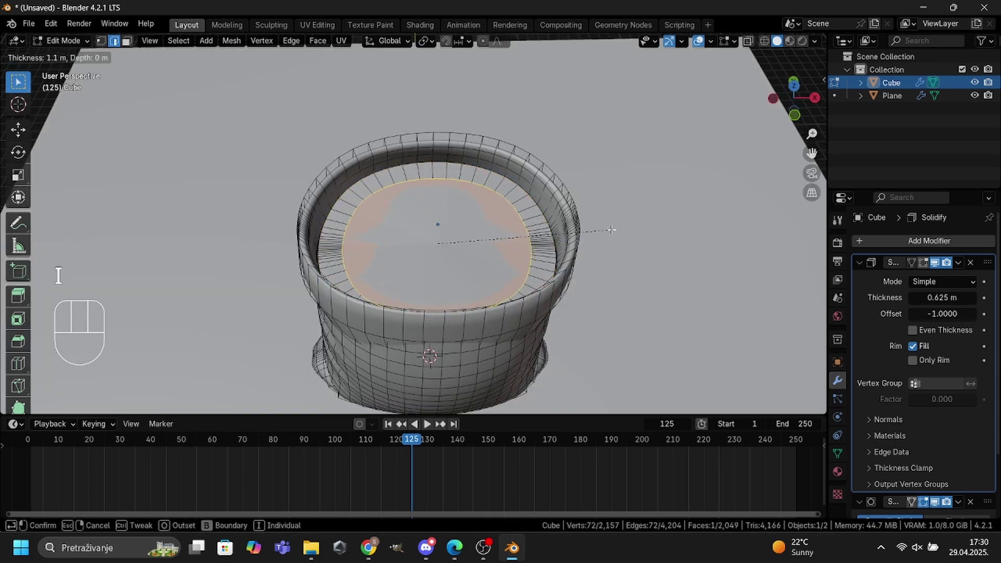
type("0.71")
key("Return")
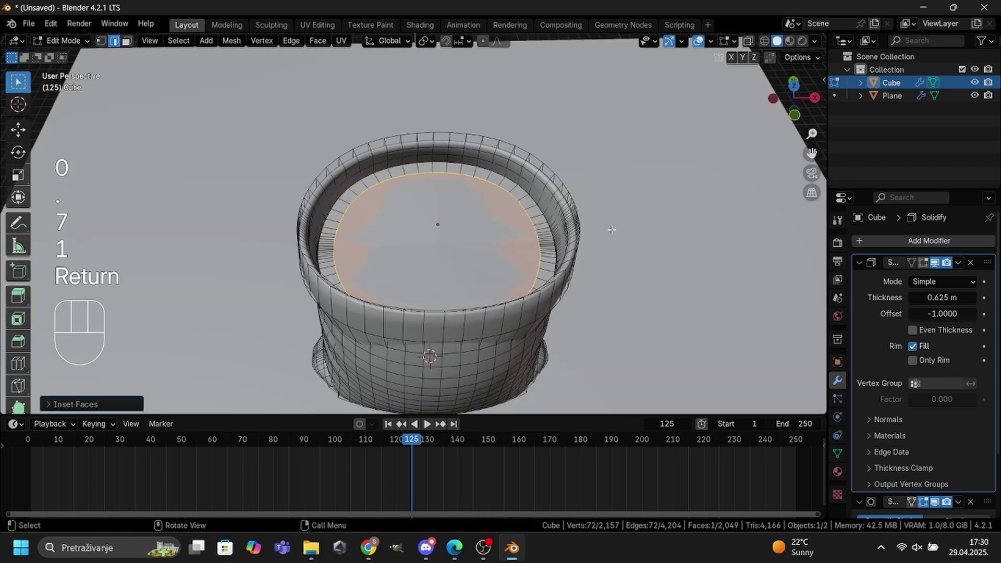
Step: Make the inset loop a circle with LoopTools Circle and scale it to 0.64
right_click(458, 209)
mouse_move(503, 107)
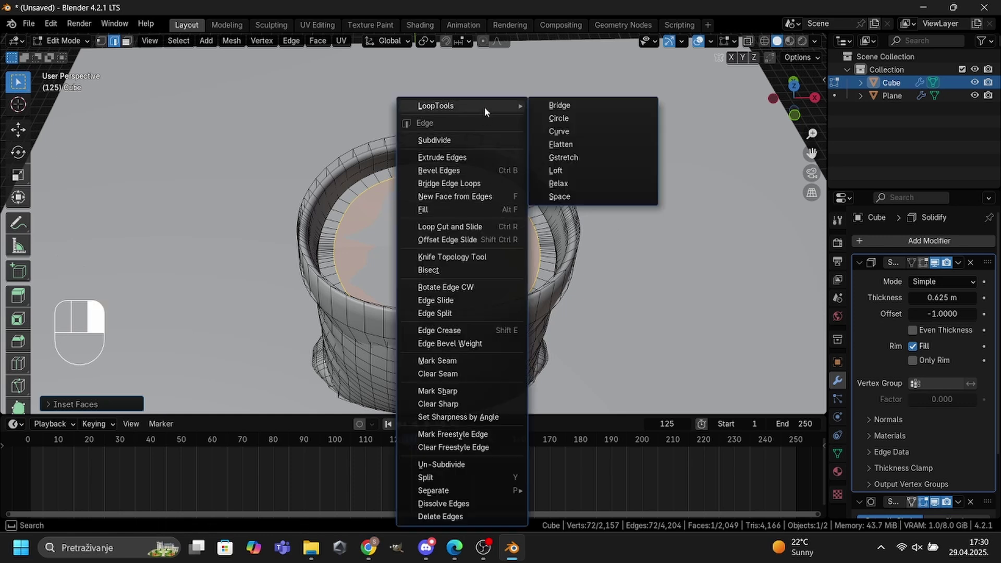
left_click(552, 119)
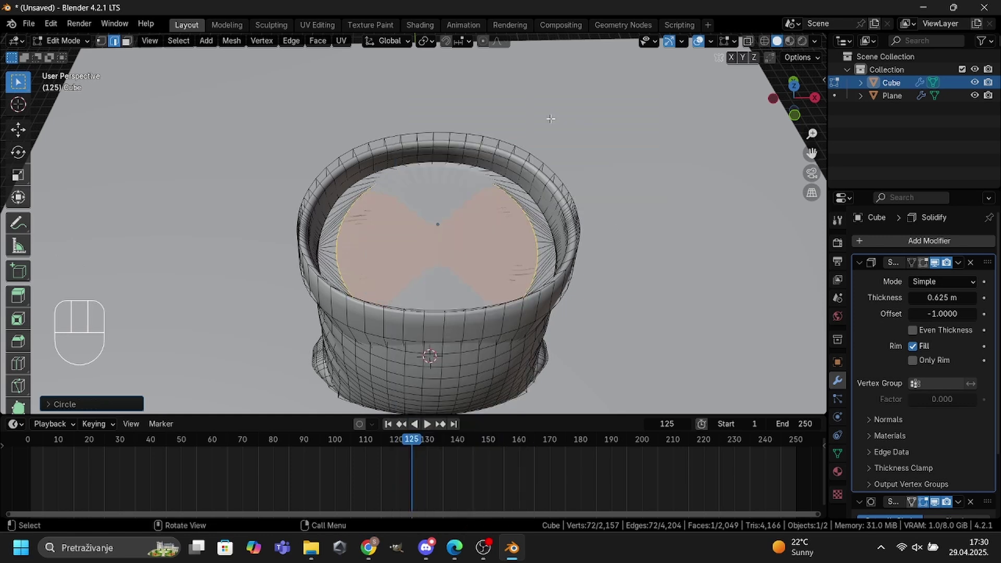
type("s")
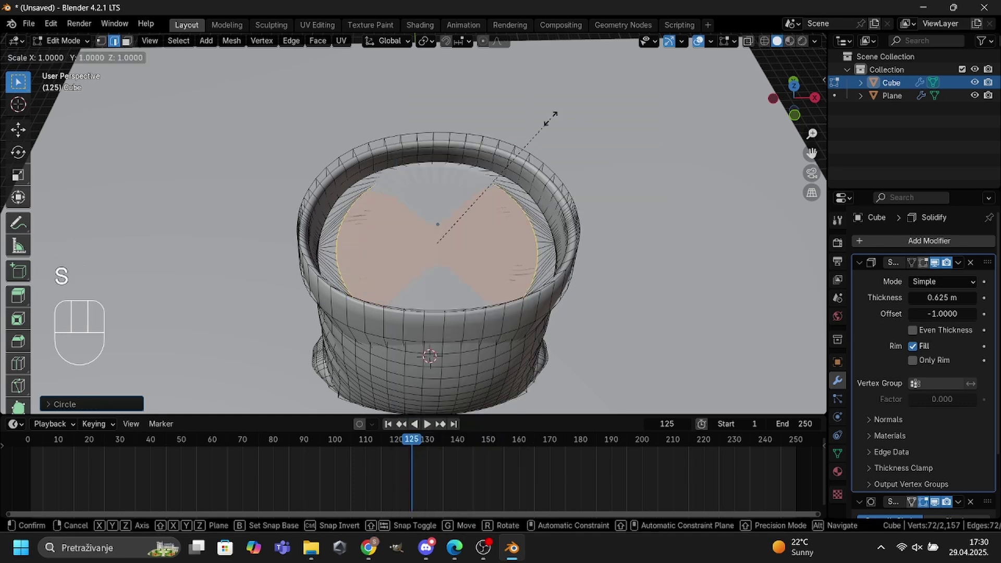
type("0.64")
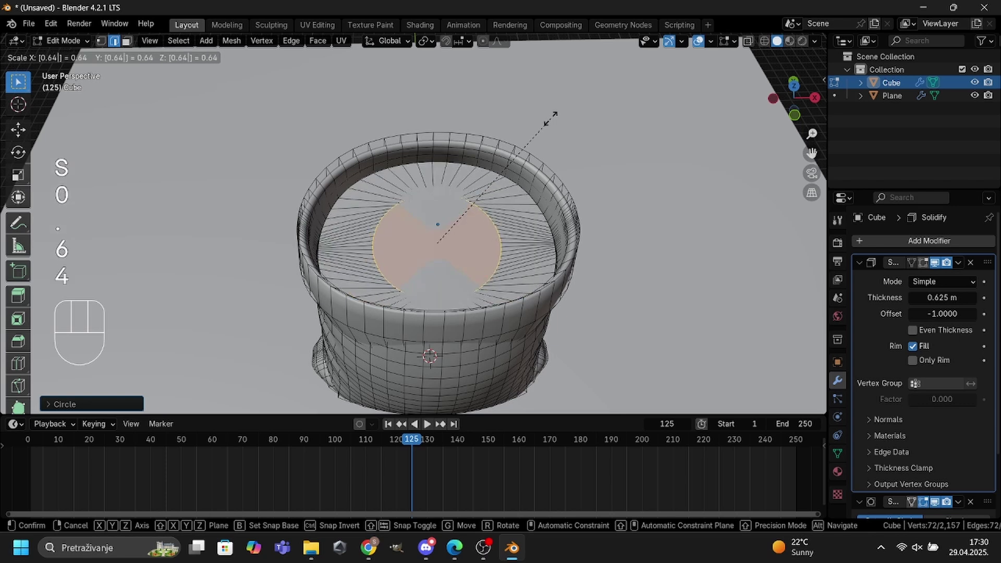
key("Return")
Step: Raise the circle 0.65 m along Z and inset it again by 1.7
type("gz0.65")
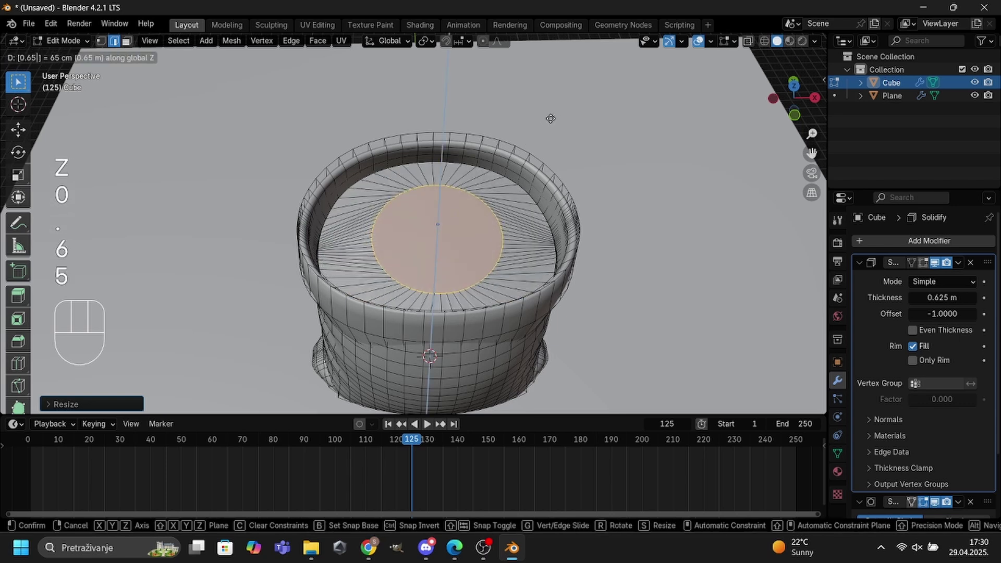
key("Return")
type("i")
type("1.7")
key("Return")
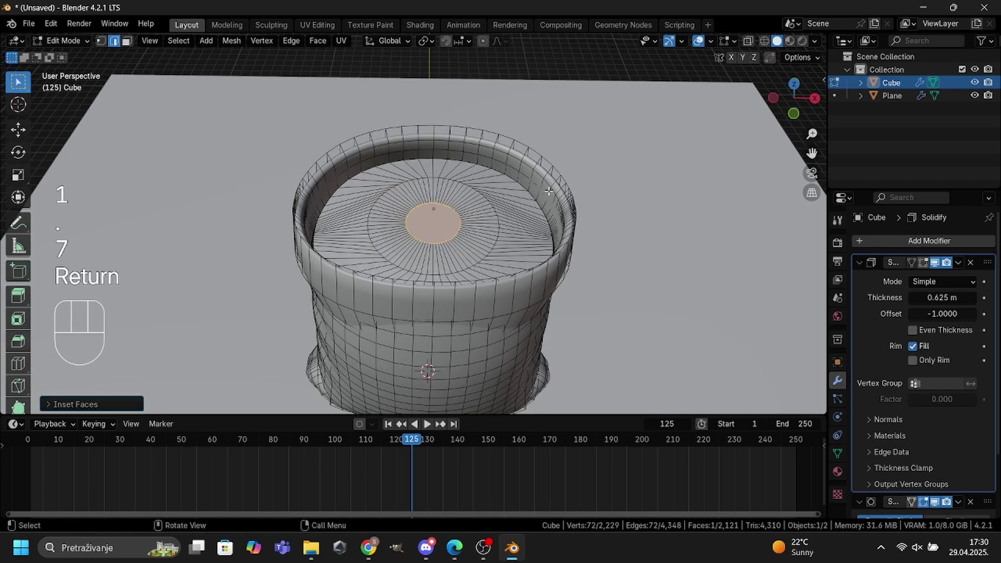
Step: Merge the inner face at its centre and raise that vertex 0.15 m along Z
key("m")
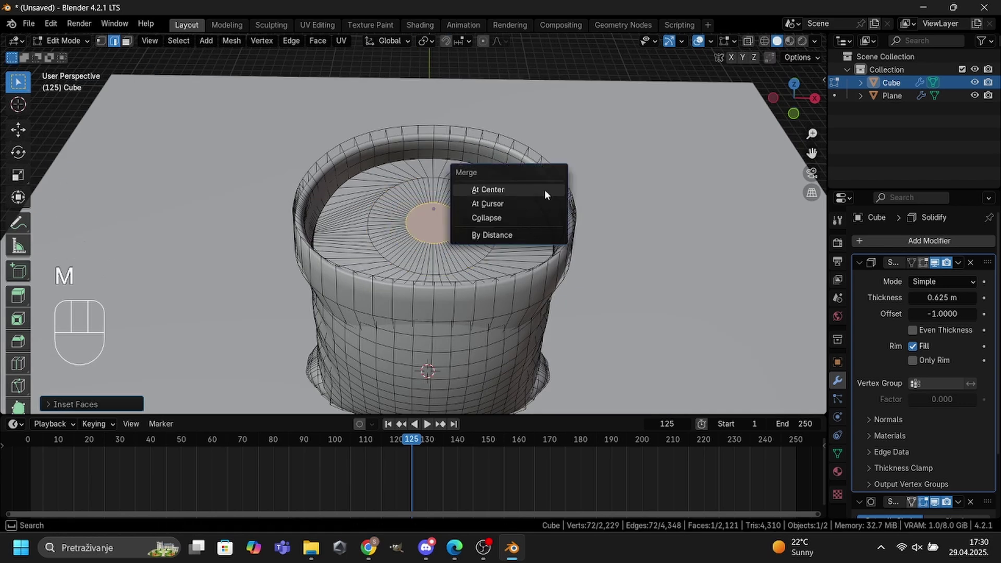
left_click(545, 191)
key("1")
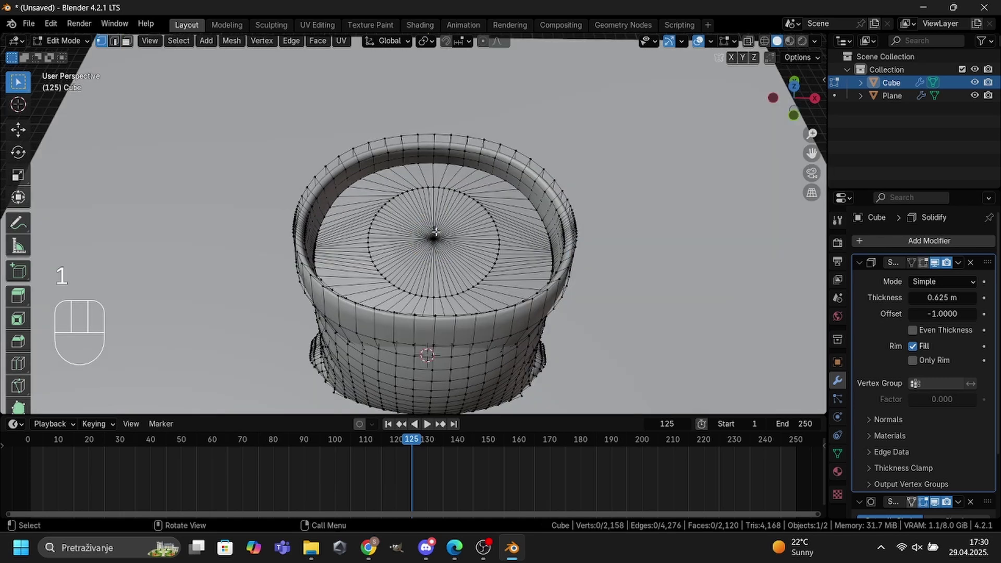
left_click(481, 236)
key("g")
key("z")
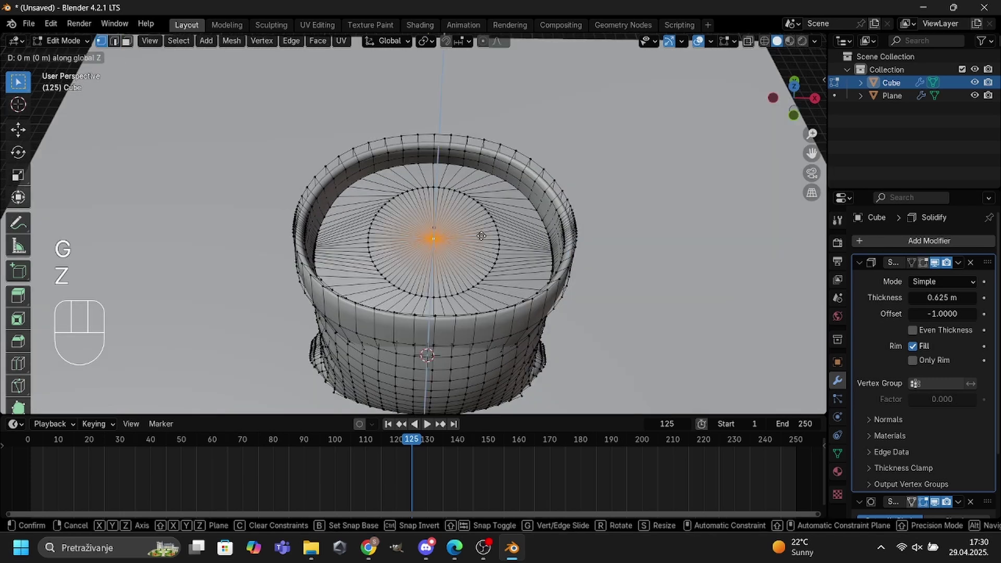
type("0.15")
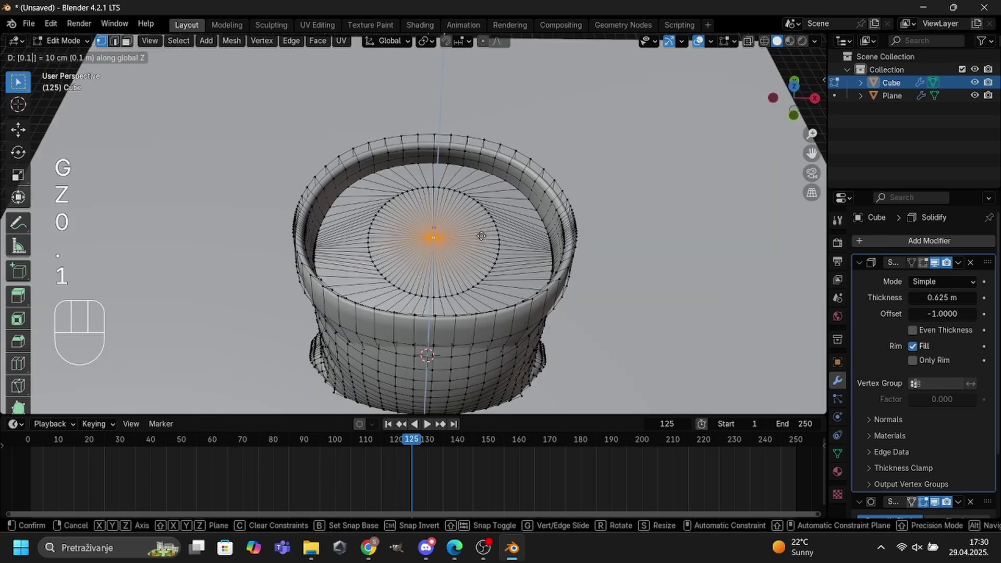
key("Return")
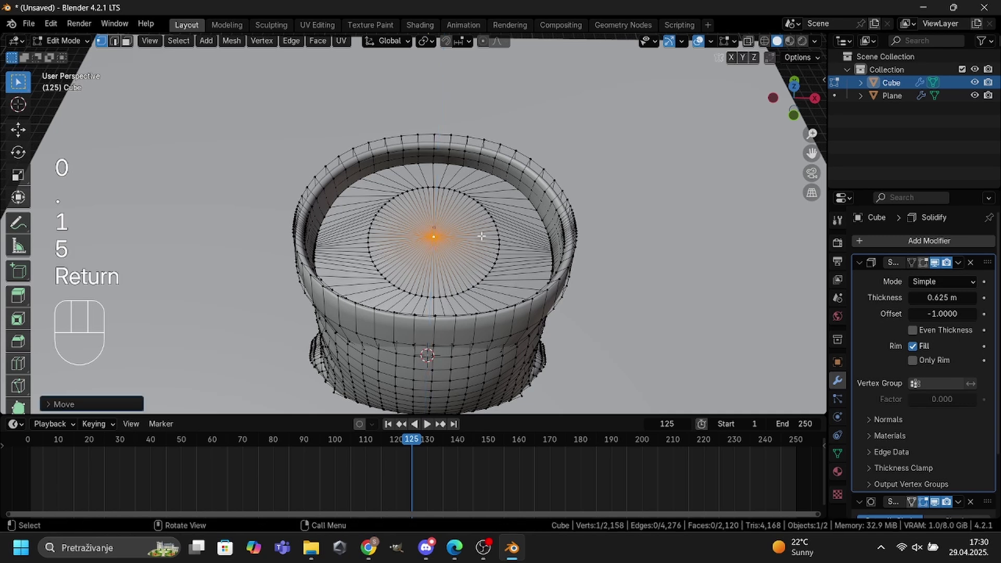
Step: Return to Object Mode and shade the sack smooth
key("Tab")
scroll(566, 242, "down", 2)
mouse_move(566, 225)
middle_mouse_down()
mouse_move(565, 208)
mouse_move(558, 233)
middle_mouse_up()
right_click(483, 221)
left_click(483, 221)
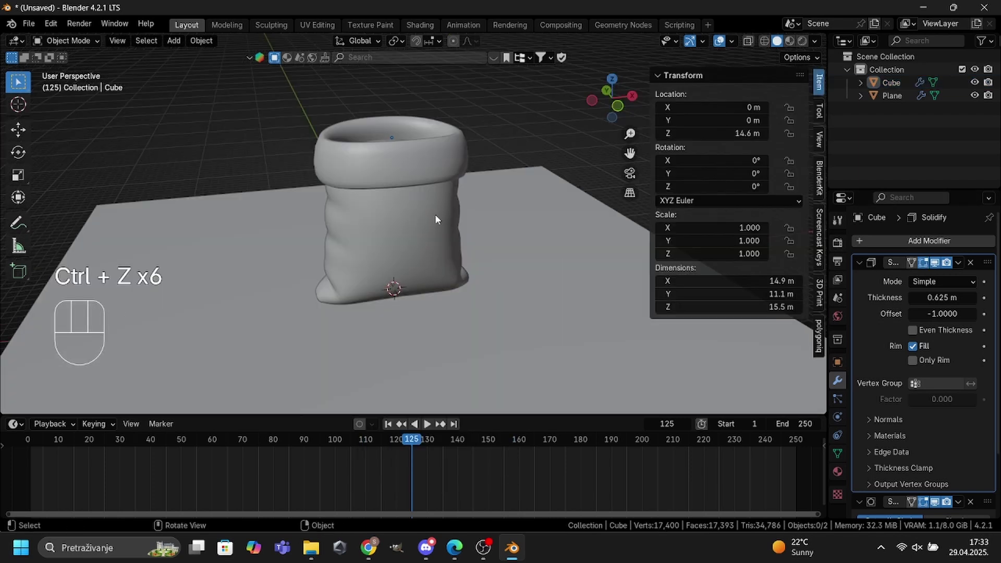
Step: Apply the sack's location so it reads 0 m on every axis
left_click(405, 179)
key("ctrl+a")
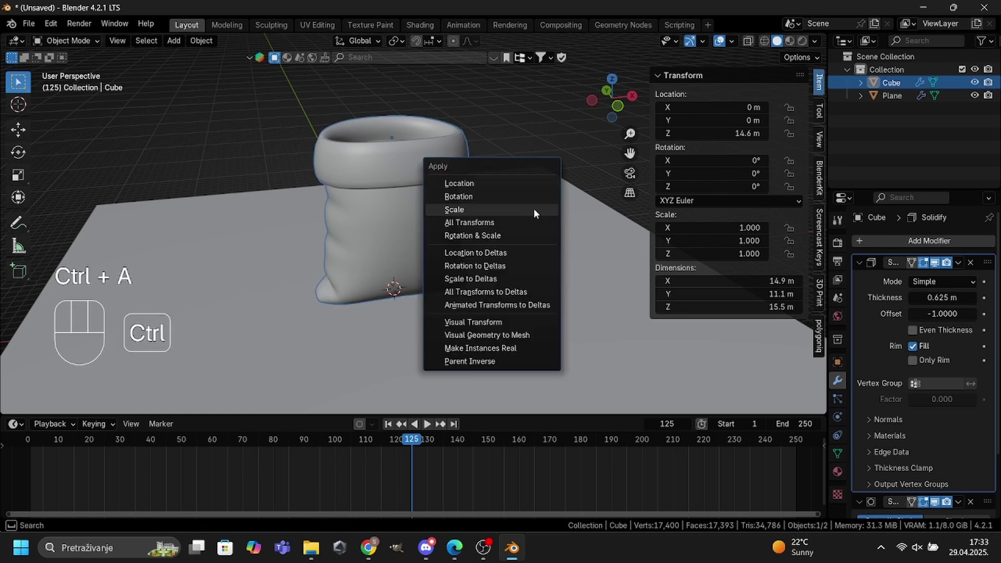
left_click(524, 180)
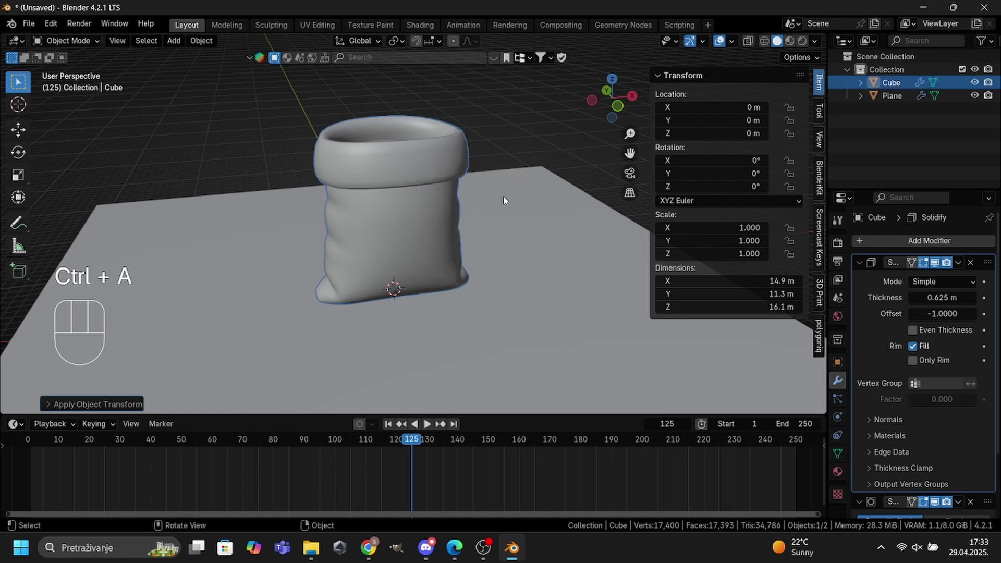
Step: Set the sack's Z dimension to 0.8 m in the sidebar
scroll(501, 202, "down", 1)
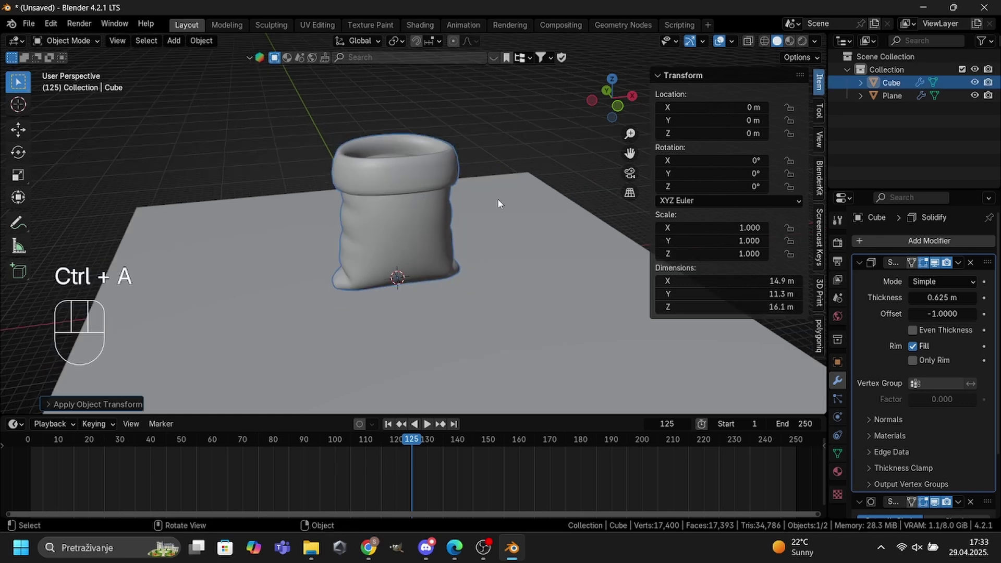
left_click(777, 305)
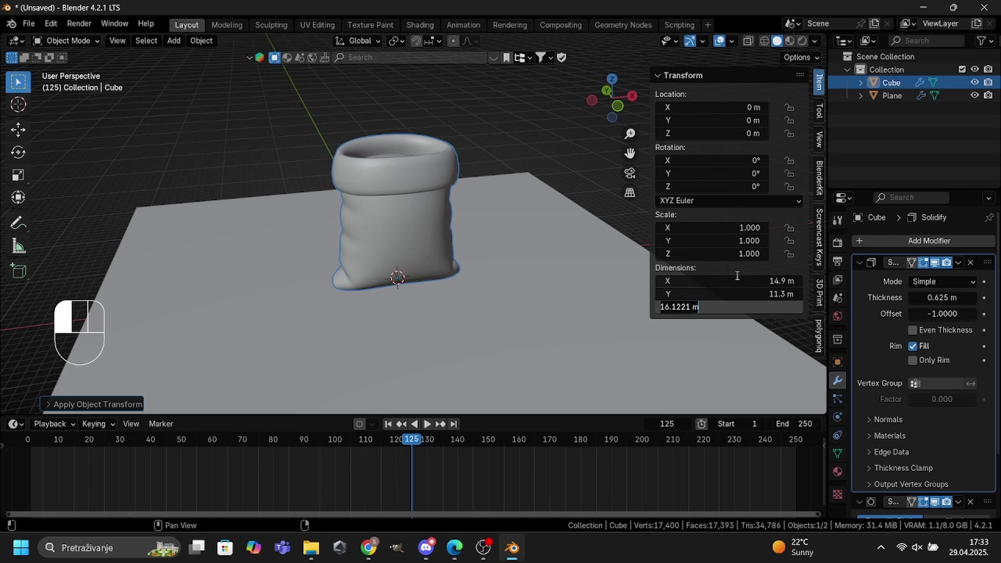
key("ctrl+a")
type("0.8")
key("Return")
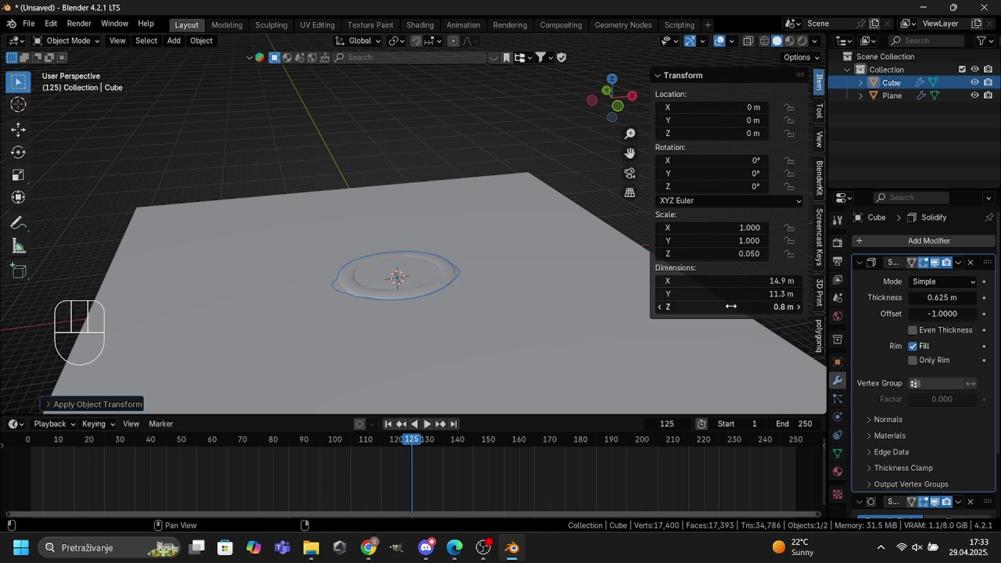
Step: Copy the 0.050 Z scale onto X and Y, then frame the tiny sack
key("ctrl+c")
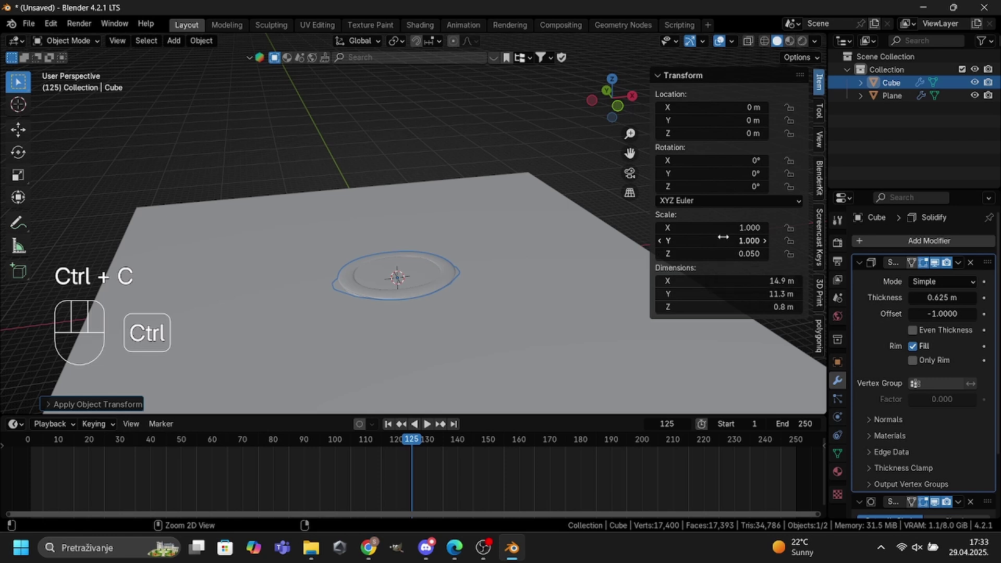
key("ctrl+v")
key("ctrl+v")
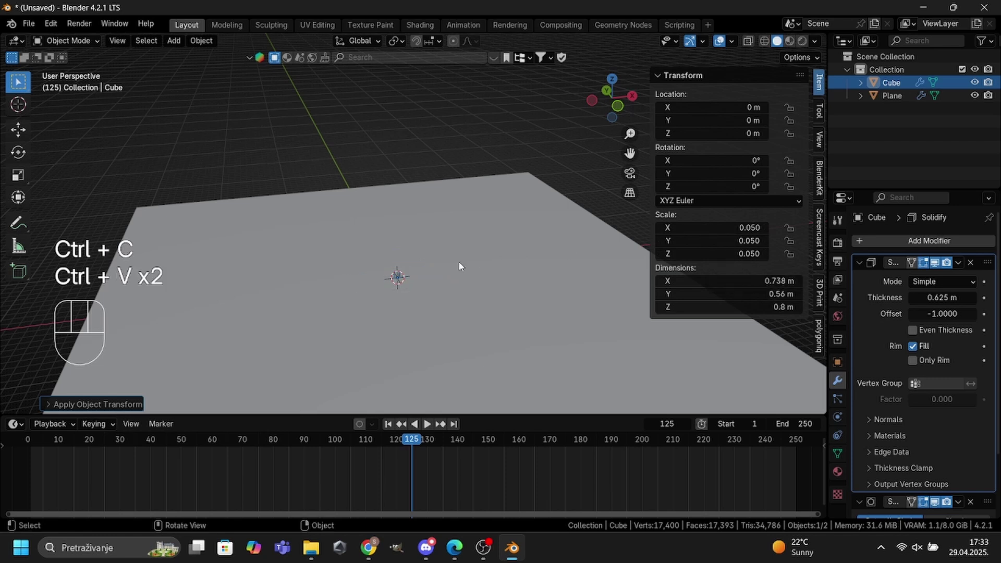
scroll(459, 267, "up", 4)
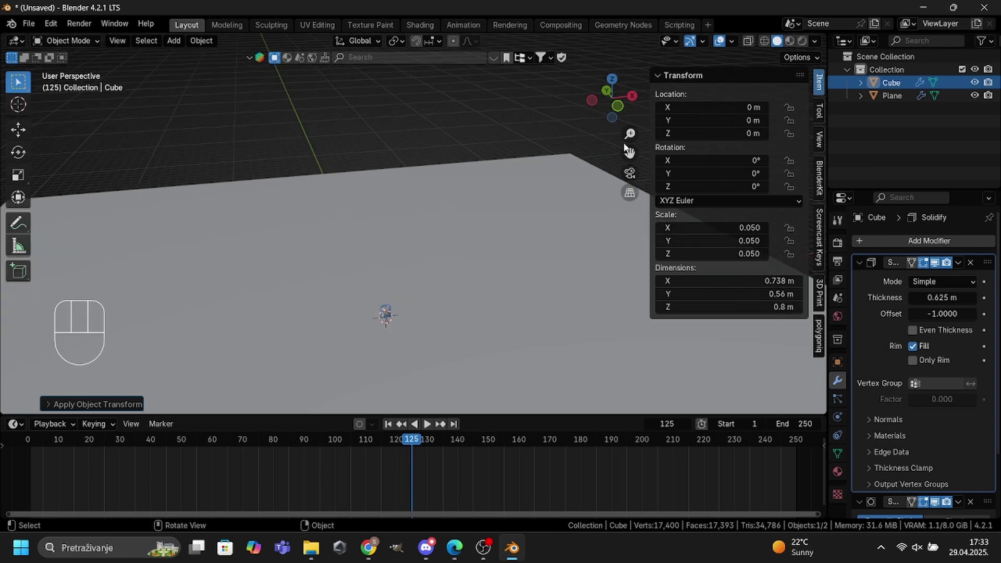
middle_click_drag(575, 162, 519, 203)
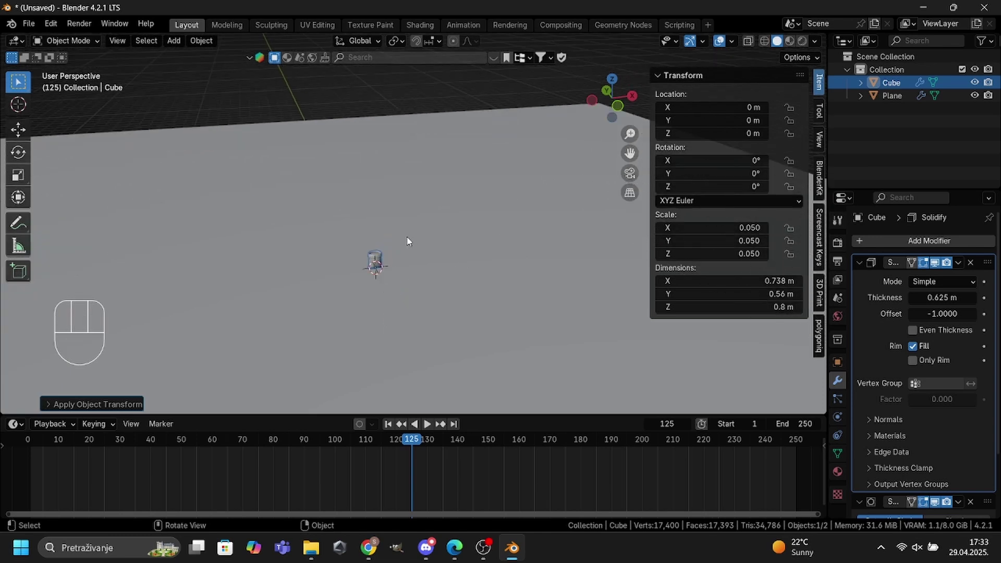
key("KP_Decimal")
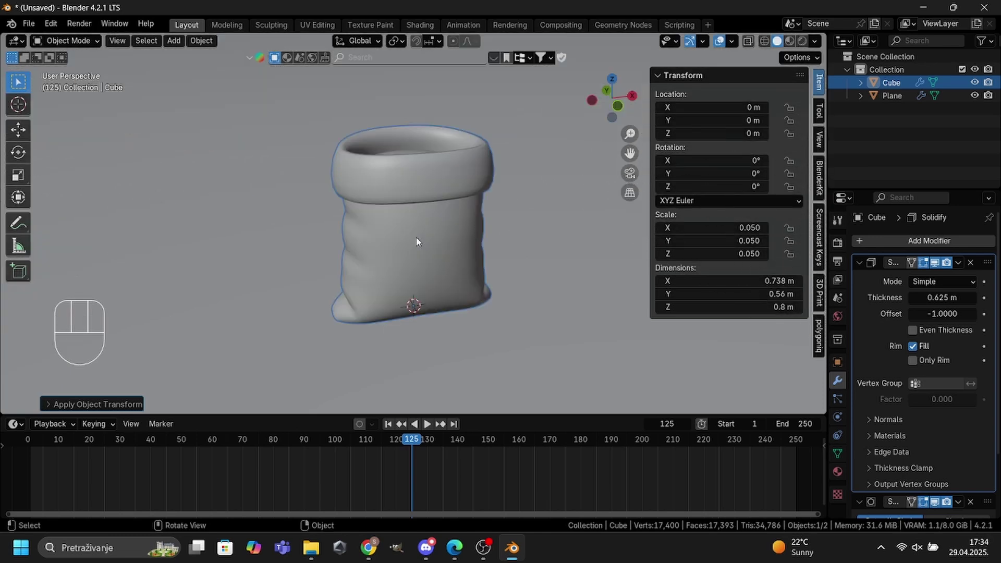
Step: Apply the sack's scale, then undo it because it distorts the sack
key("ctrl+a")
left_click(400, 275)
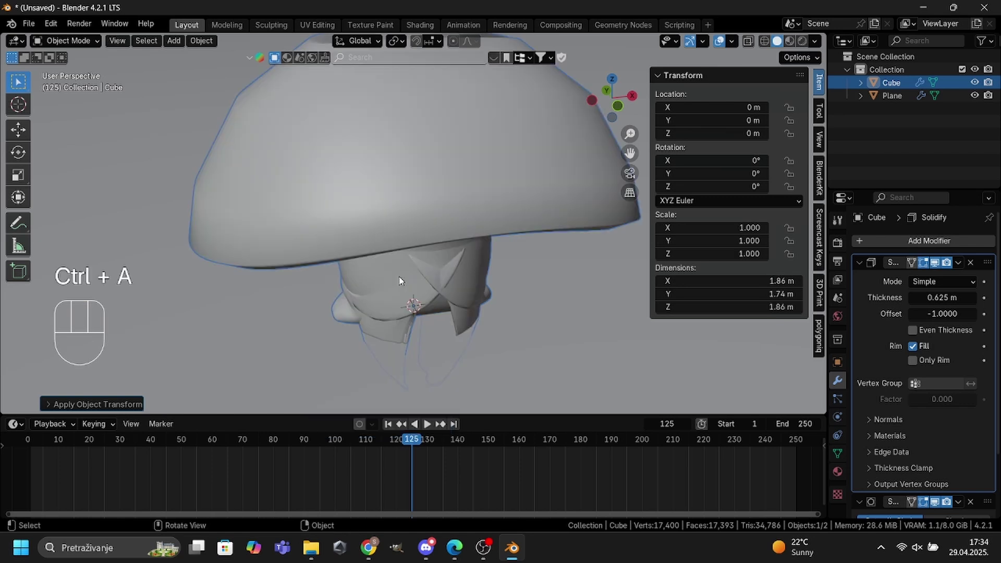
scroll(510, 277, "down", 4)
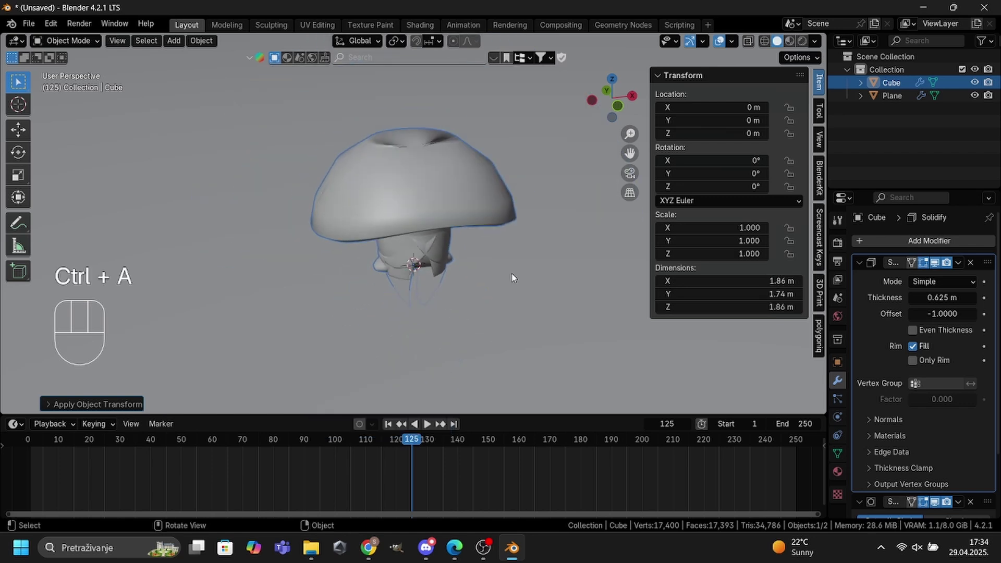
left_click(52, 24)
left_click(67, 38)
key("ctrl")
Step: Apply the Solidify modifier into the mesh, then apply the scale to read 1.000
left_click(958, 262)
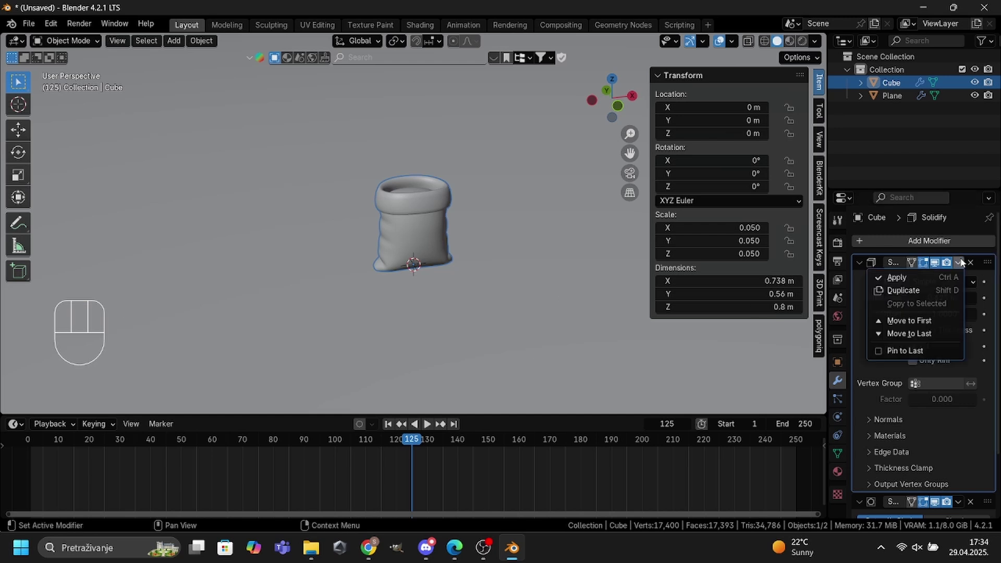
left_click(896, 278)
key("ctrl+a")
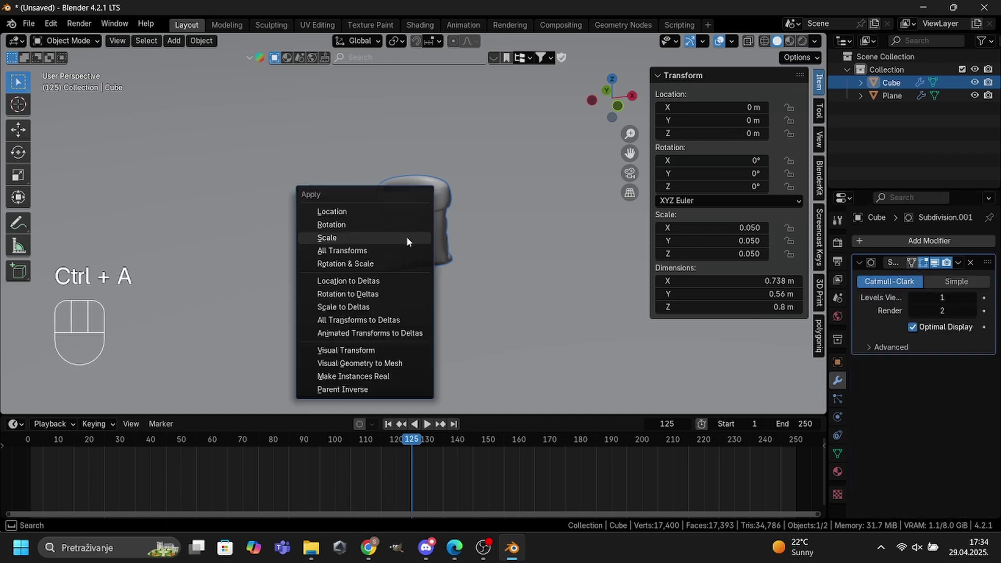
left_click(407, 241)
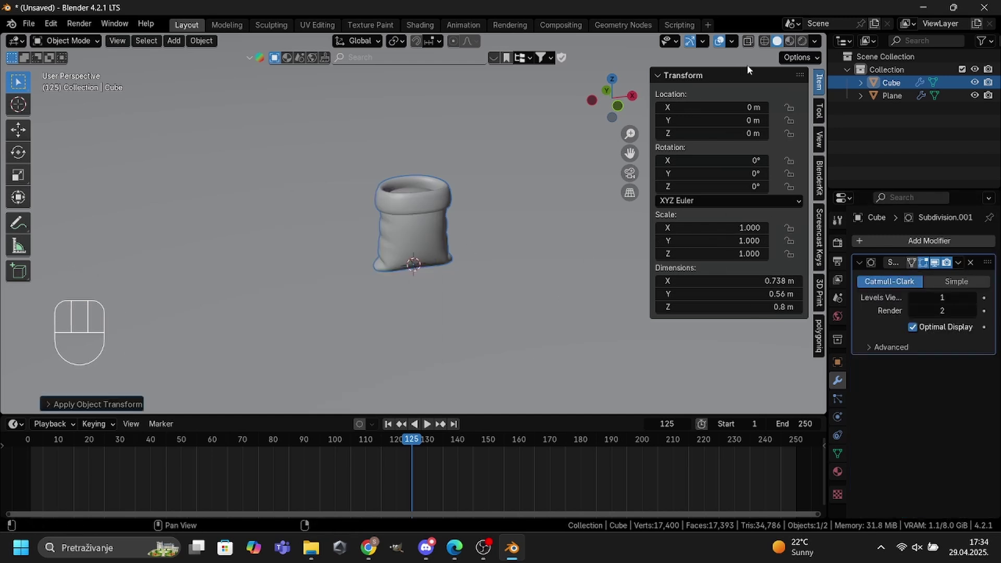
Step: Switch to Material Preview shading and hide the sidebar for a frontal view
left_click(791, 42)
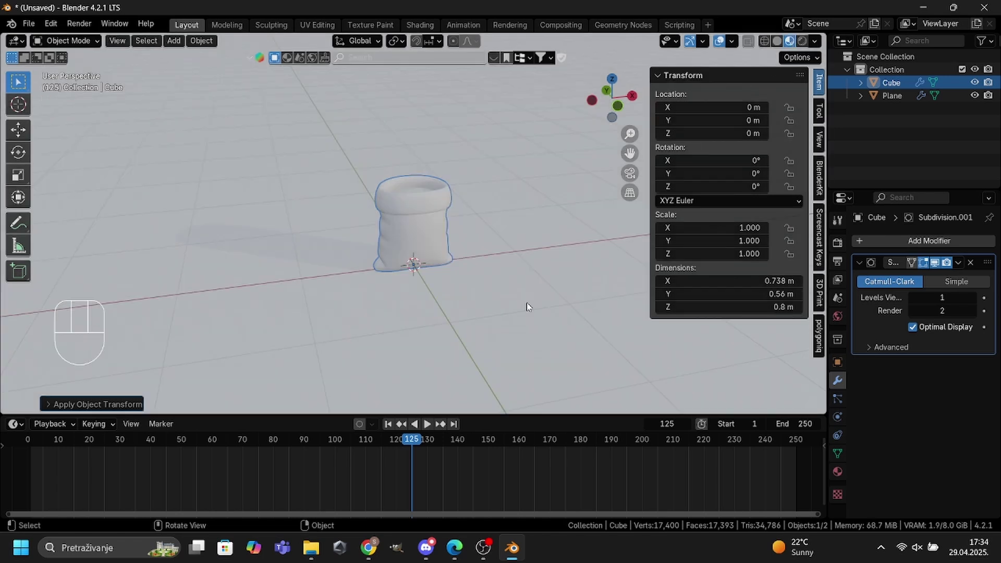
key("n")
scroll(430, 267, "up", 2)
middle_click_drag(431, 266, 842, 471)
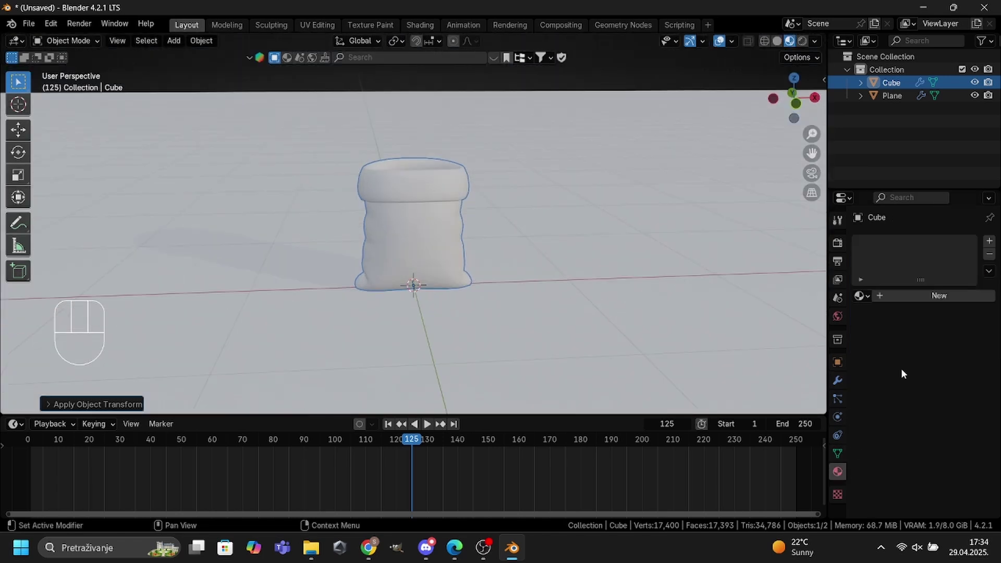
Step: Create orange Material.001 (hue 0.074, saturation 0.919) and add a second empty material slot
left_click(922, 296)
left_click(930, 378)
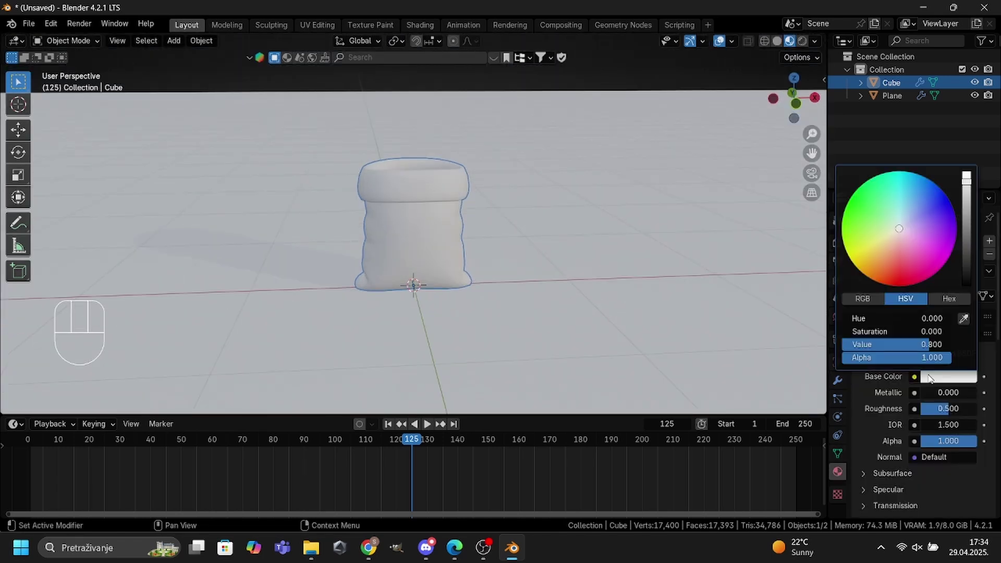
left_click(875, 260)
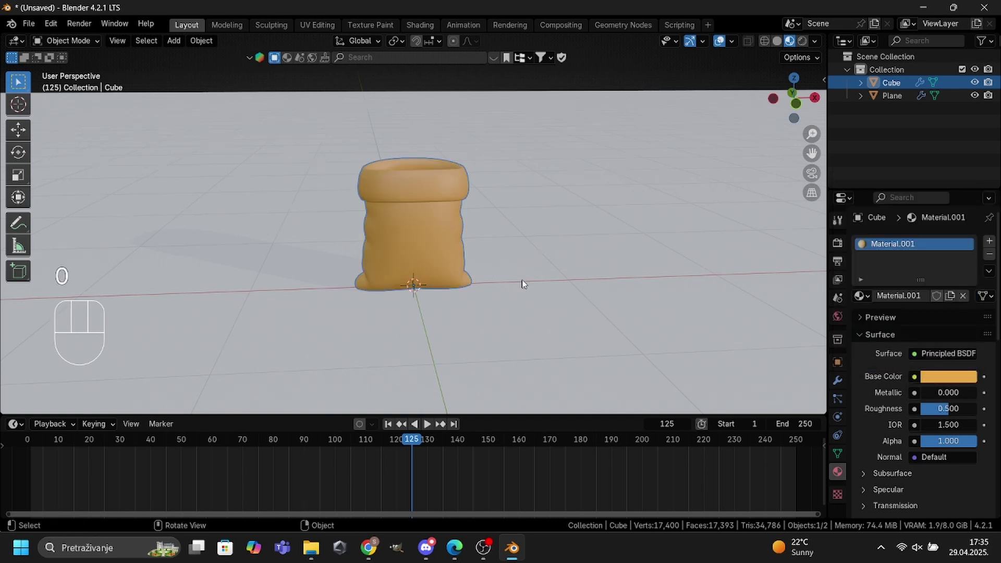
left_click(988, 244)
middle_click_drag(558, 245, 561, 266)
Step: Assign the inner grain disc a new pale yellow Material.002 (hue 0.101, saturation 0.793)
key("Tab")
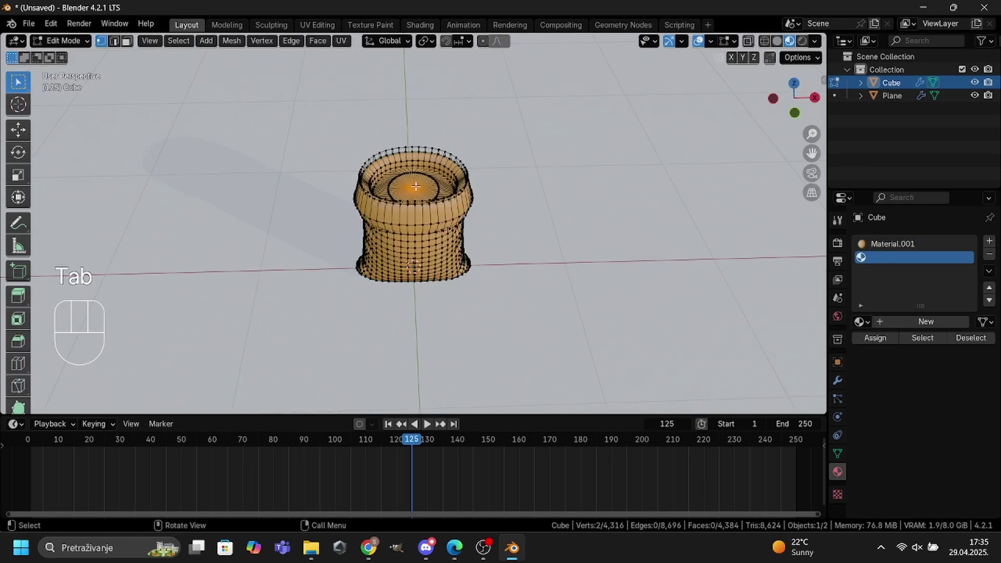
scroll(516, 195, "up", 2)
key("l")
key("l")
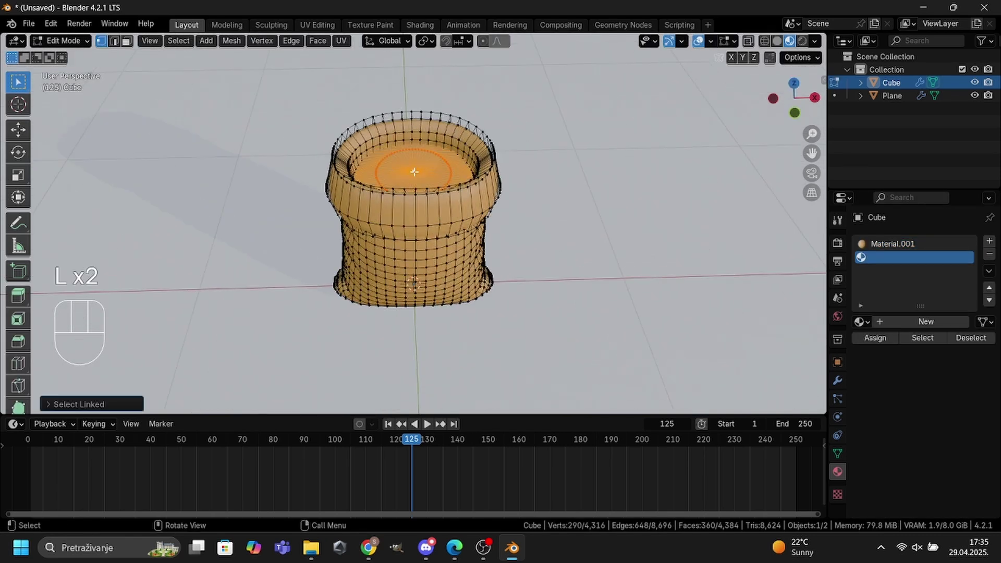
left_click(875, 337)
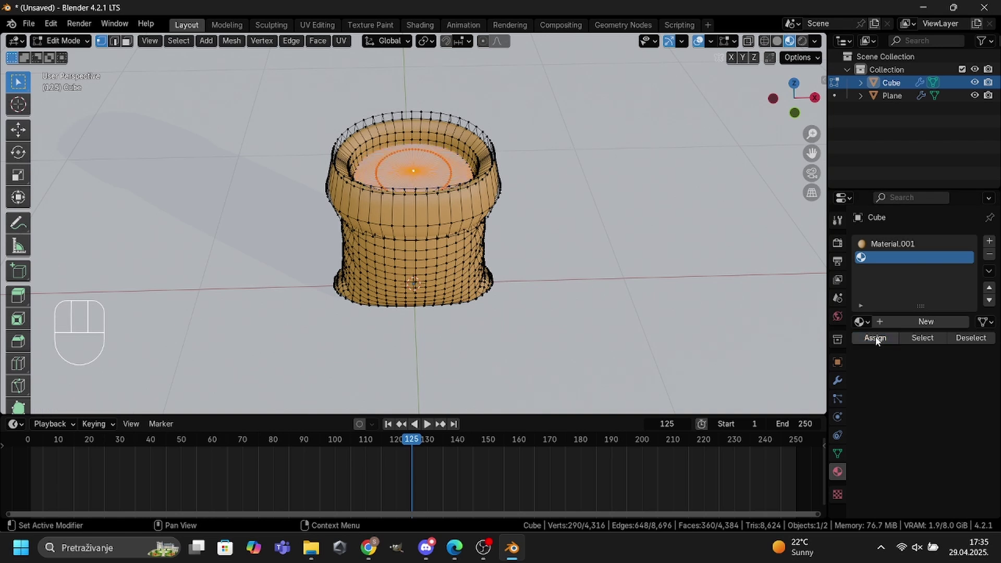
left_click(914, 322)
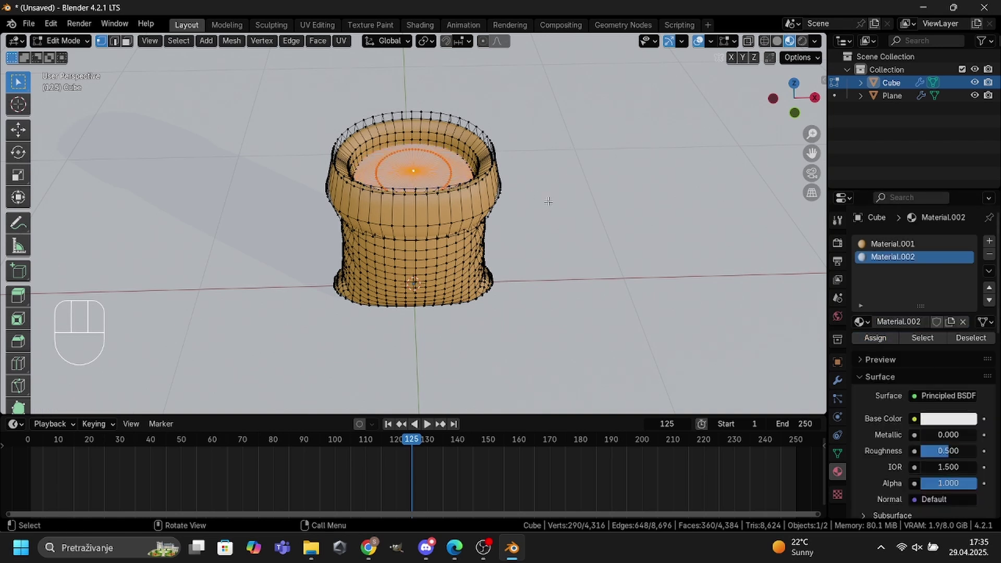
key("Tab")
left_click(948, 403)
left_click(879, 277)
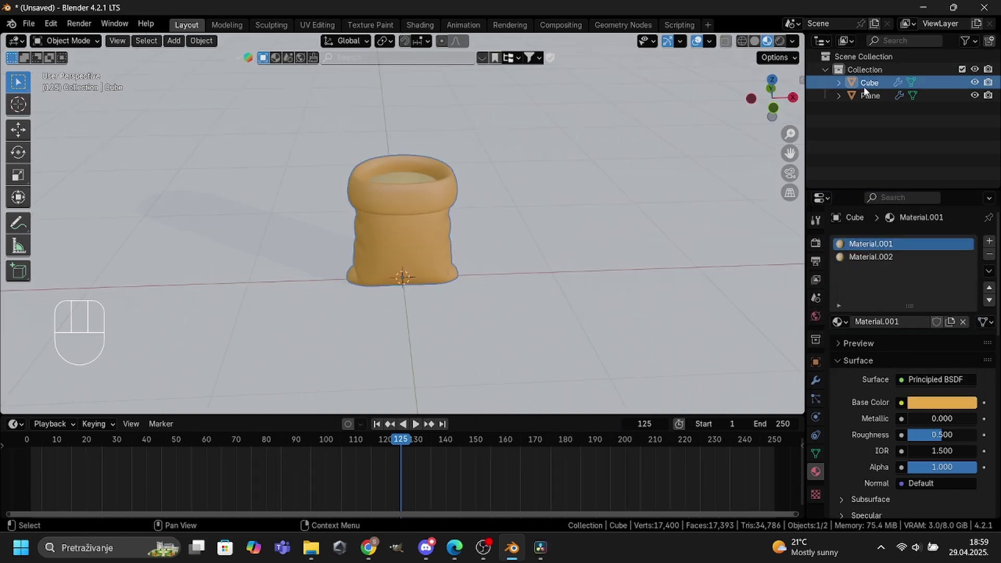
Step: Rename the Cube object to Grain_sack
double_click(865, 83)
type("Grain")
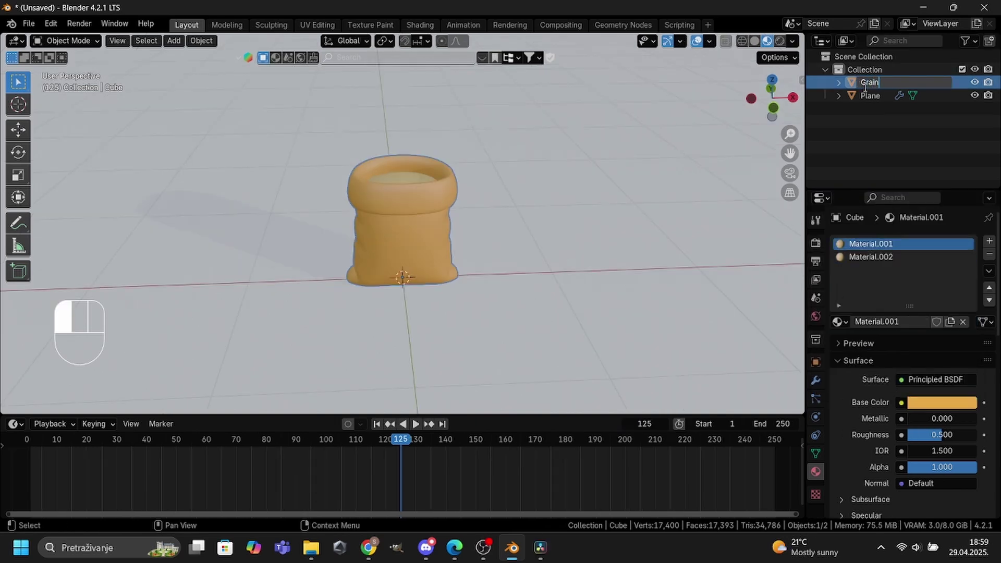
type("_sack")
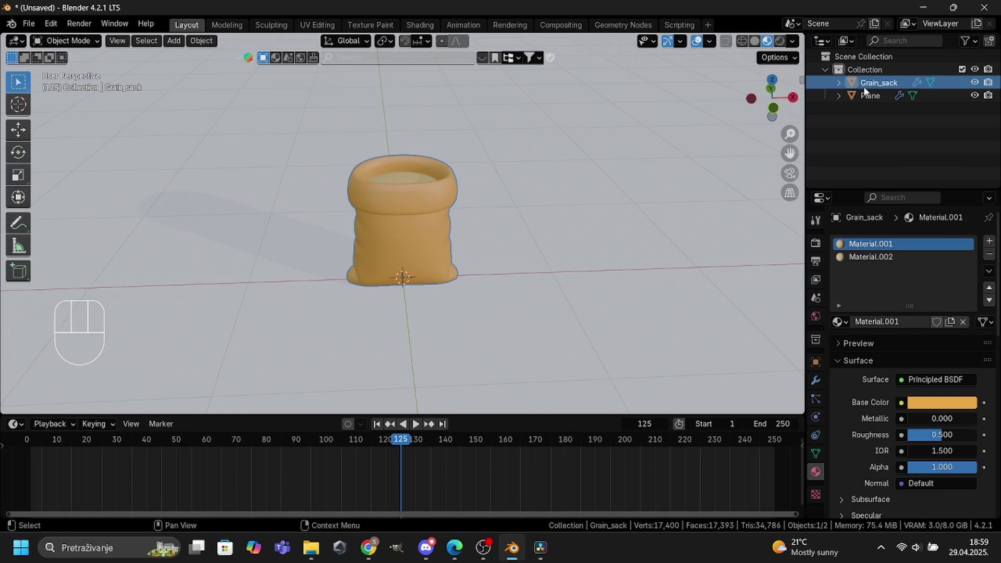
key("Return")
Step: Rename the two materials to Grain_sack and Grain
double_click(858, 241)
type("Grain_sack")
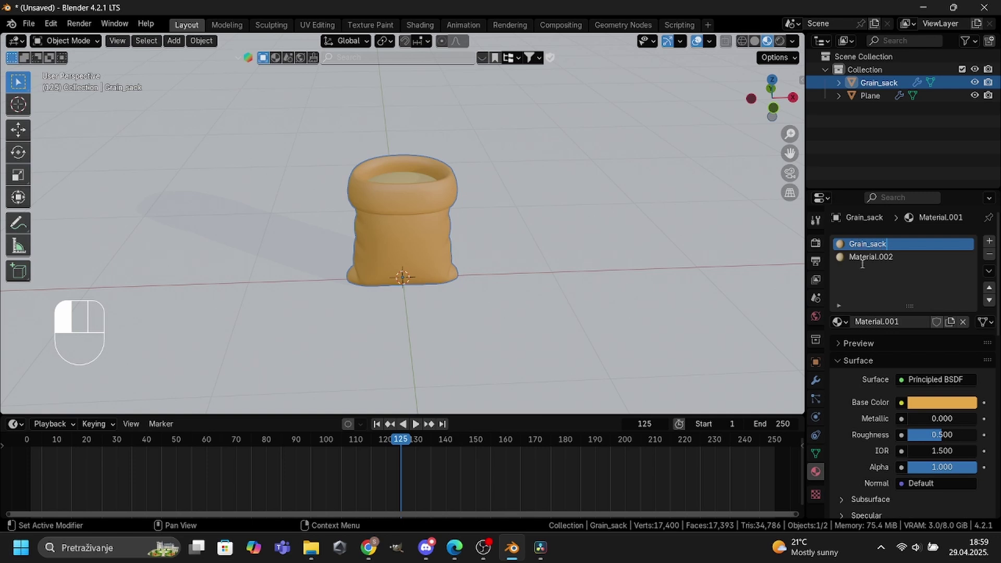
key("Return")
double_click(862, 257)
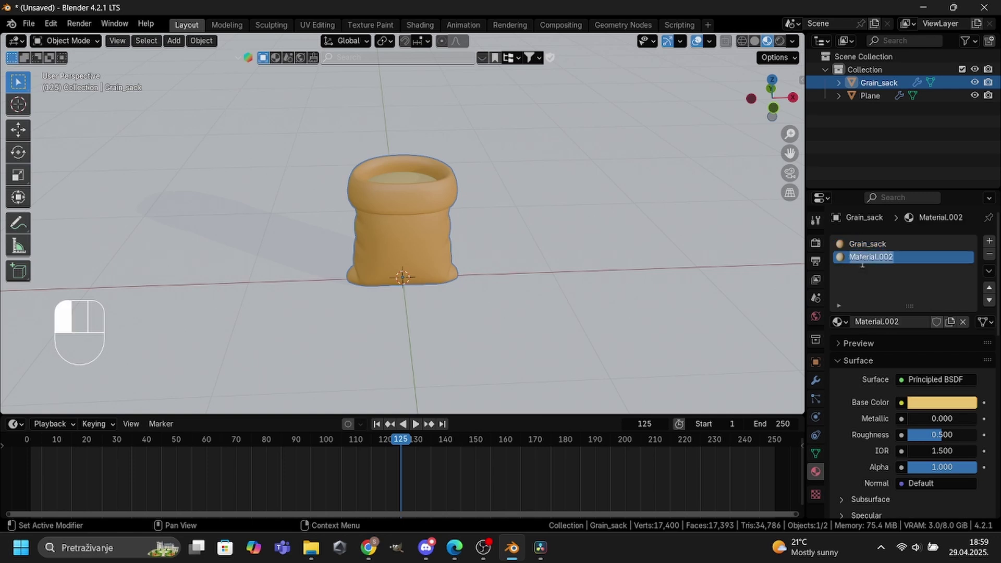
type("Grain")
key("Return")
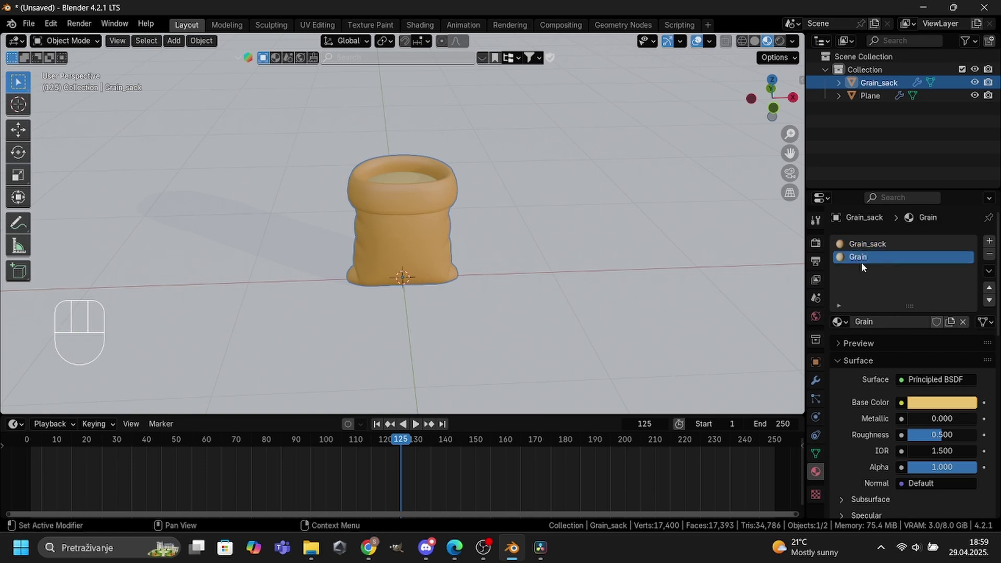